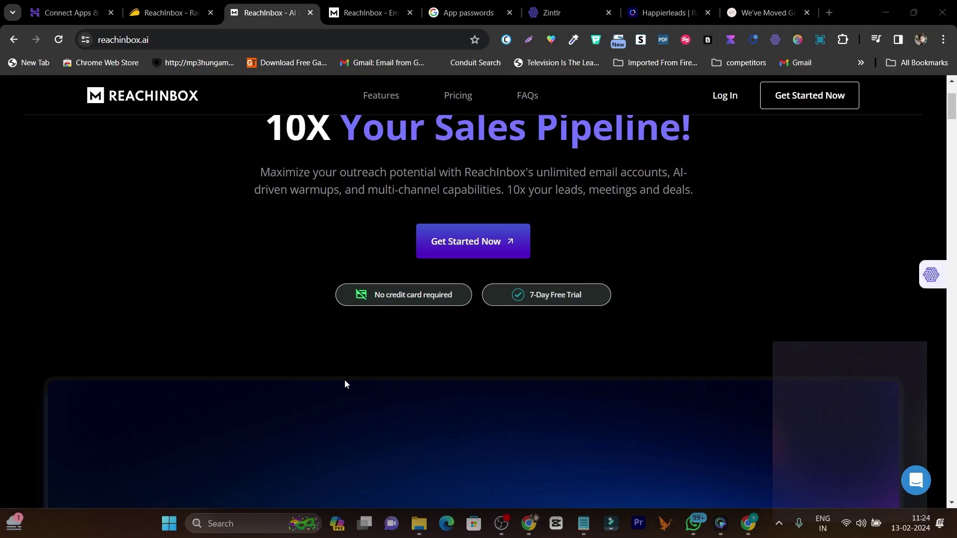
Review the ReachInbox homepage's feature sections, including outreach, Onebox, unlimited email accounts, warmups and the Magic E-mail Generator.
scroll(345, 384, "down", 2)
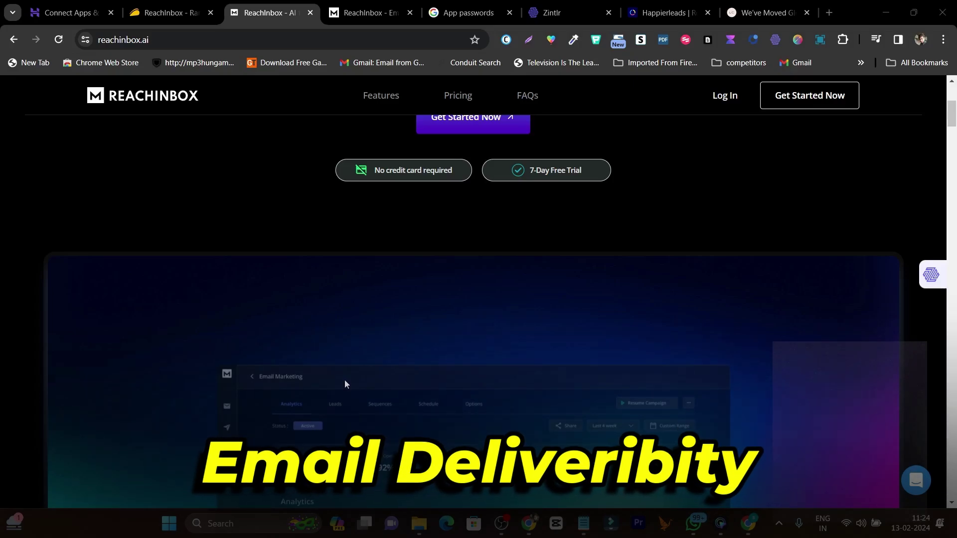
scroll(452, 373, "down", 5)
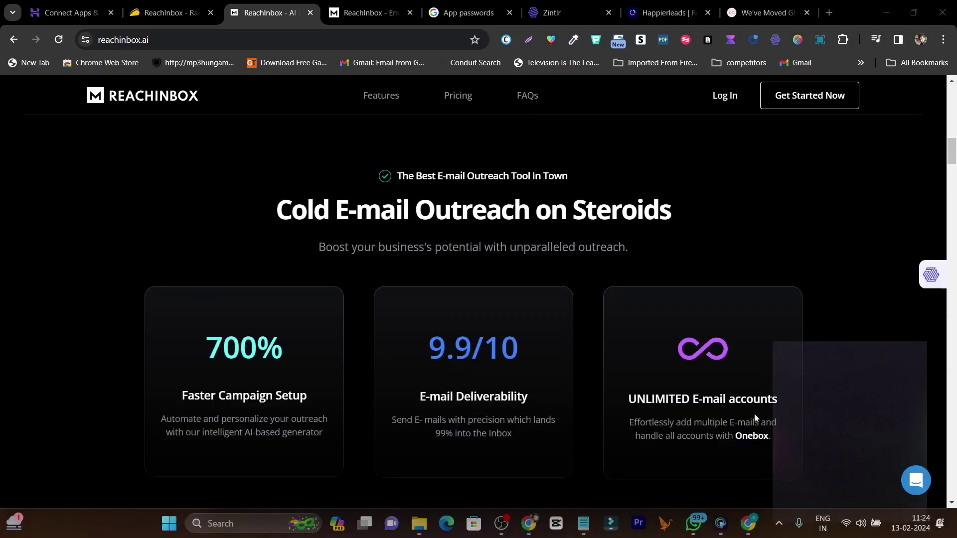
scroll(754, 418, "down", 1)
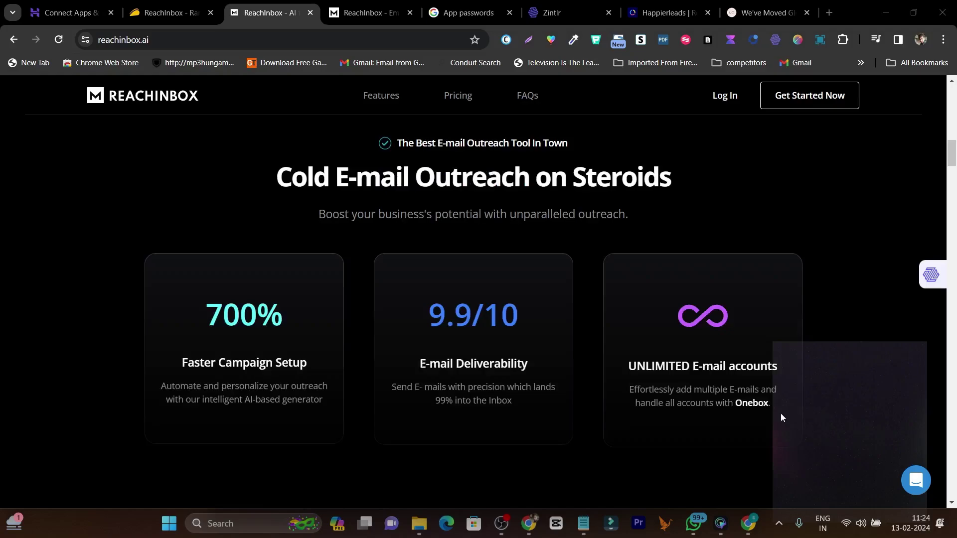
scroll(780, 413, "down", 5)
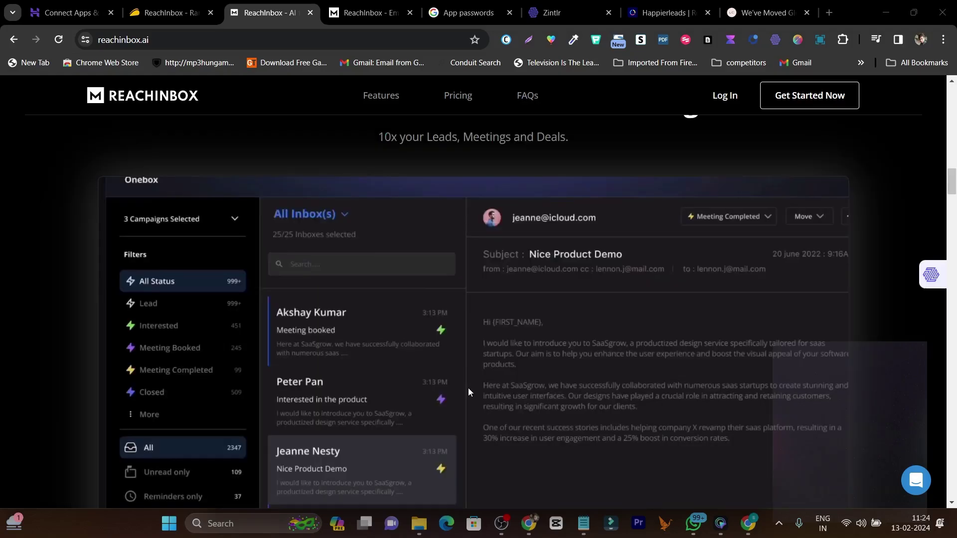
scroll(377, 381, "down", 4)
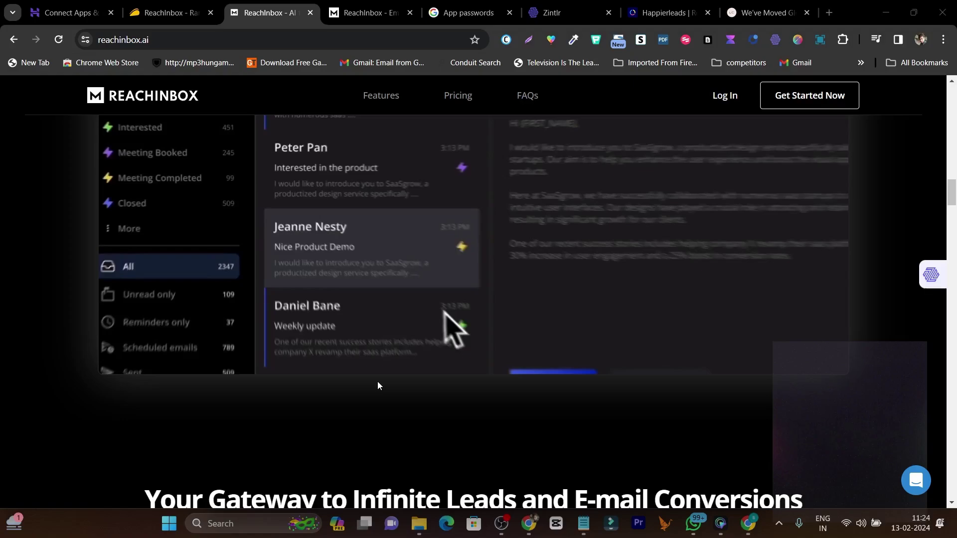
scroll(378, 381, "down", 5)
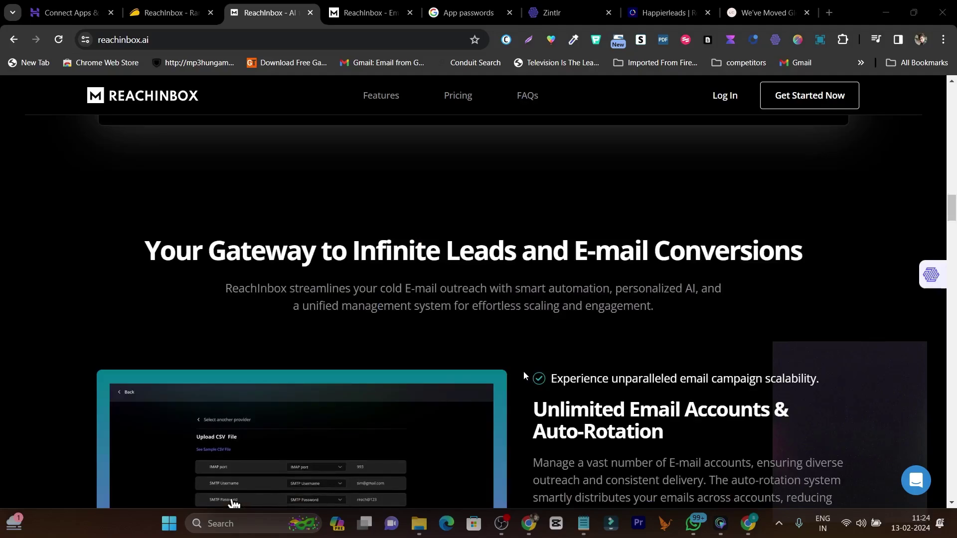
scroll(523, 375, "down", 3)
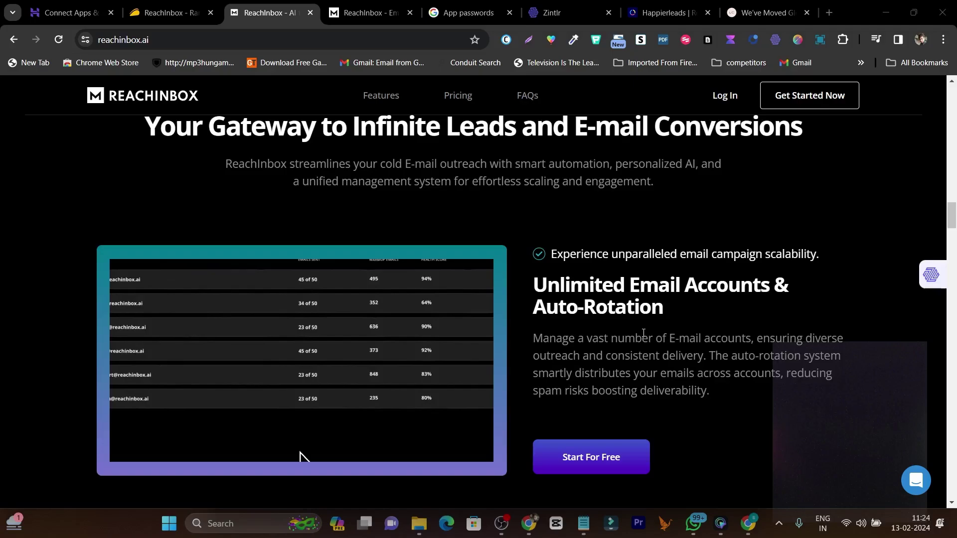
scroll(643, 333, "down", 5)
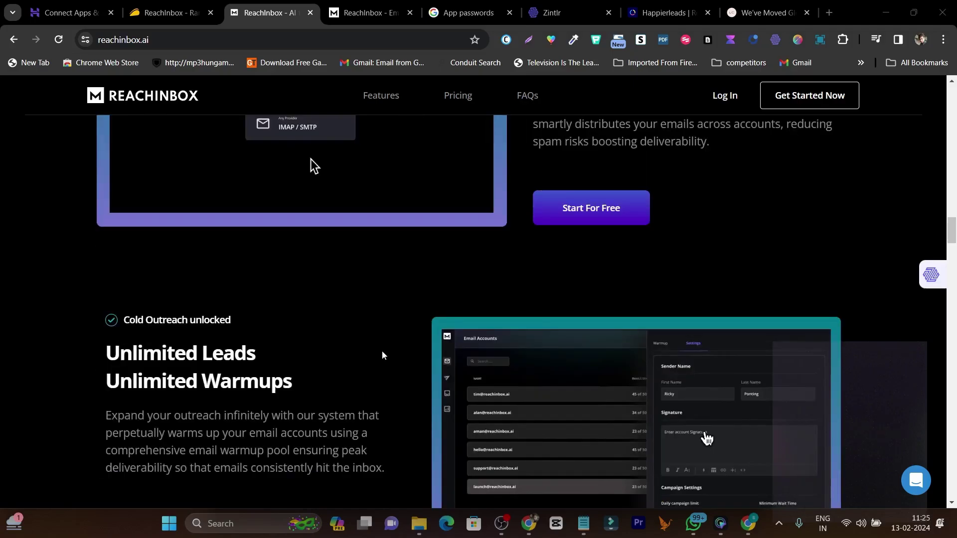
scroll(586, 323, "down", 6)
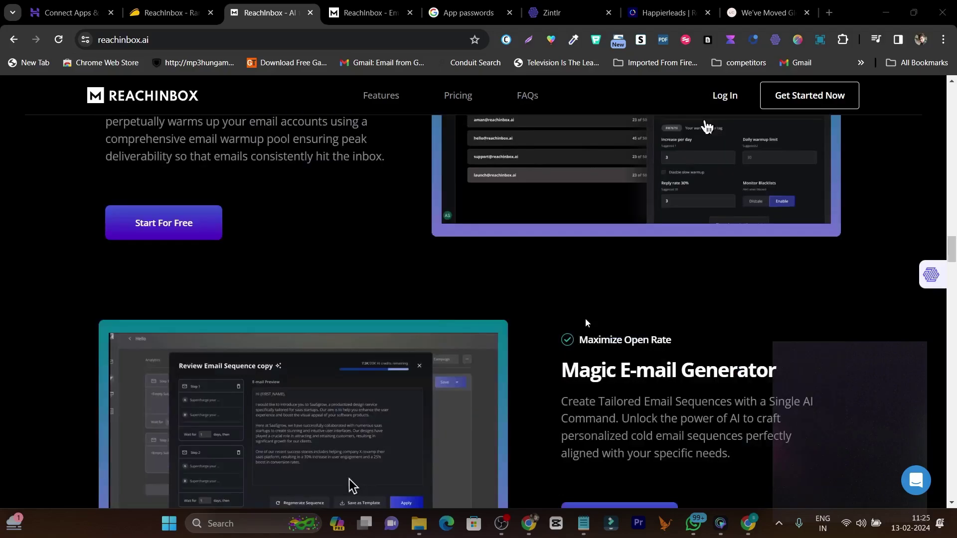
scroll(586, 323, "down", 1)
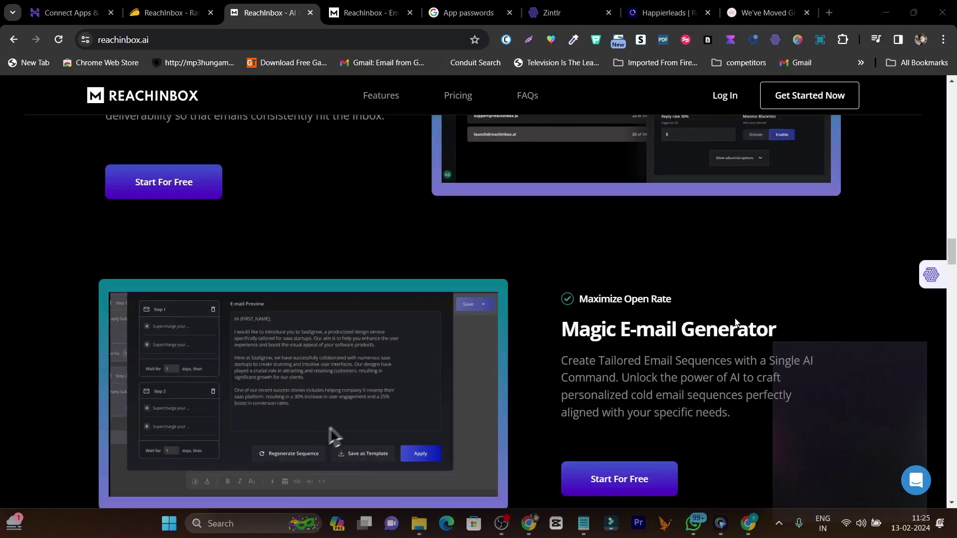
scroll(586, 271, "down", 2)
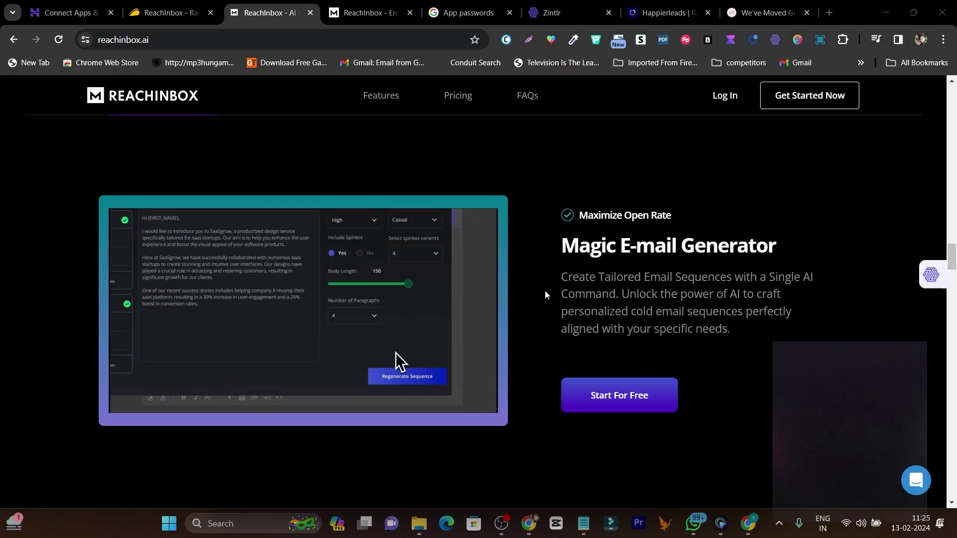
scroll(545, 290, "down", 7)
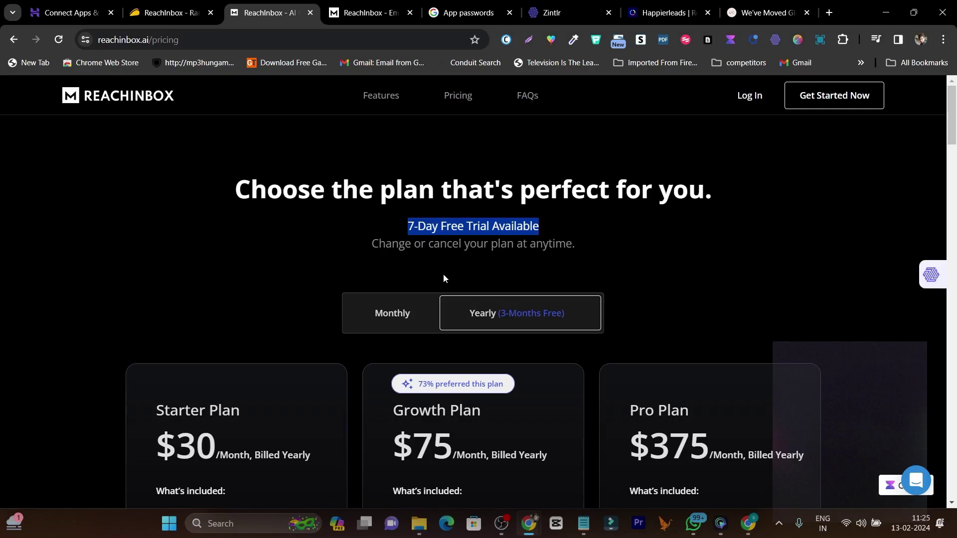
Highlight the free-trial line under the heading of the ReachInbox pricing page.
left_click(508, 231)
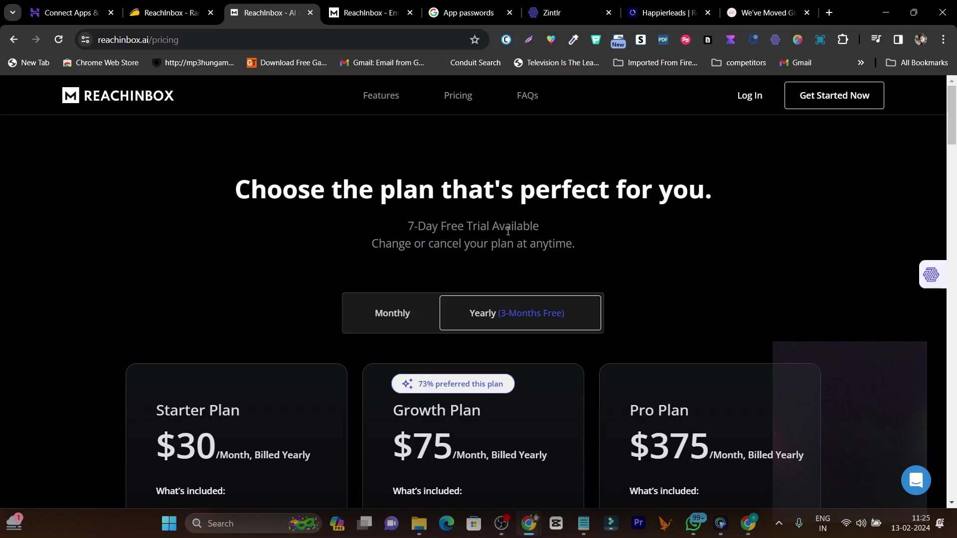
triple_click(473, 226)
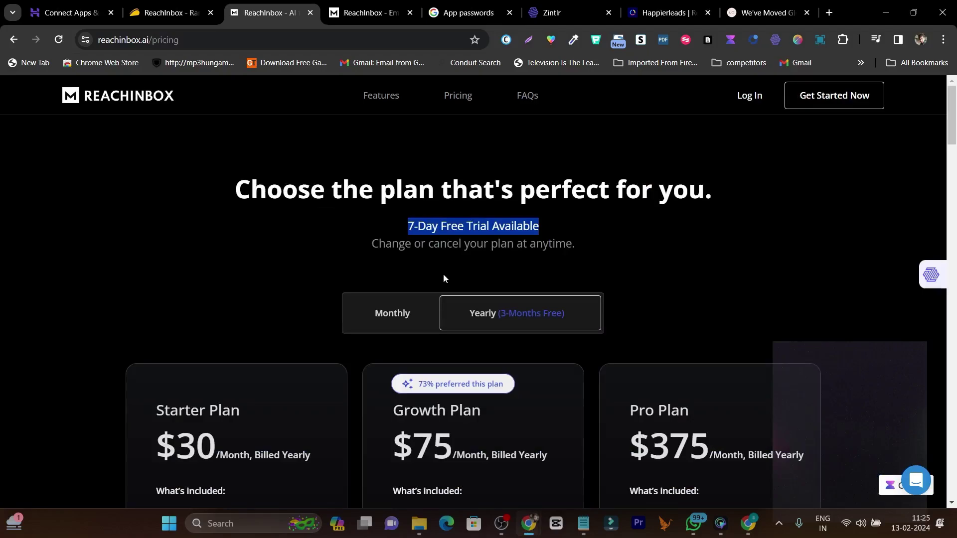
Switch to the AppSumo ReachInbox deal and examine its money-back guarantee, product overview and TL;DR section.
key("ctrl+shift+Tab")
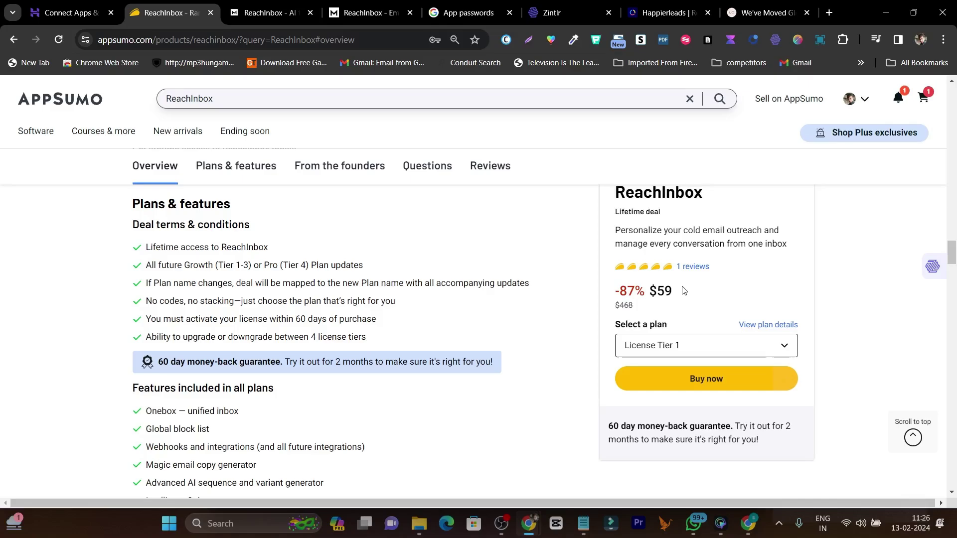
left_click_drag(747, 426, 555, 380)
scroll(555, 380, "up", 10)
left_click_drag(609, 426, 747, 426)
scroll(554, 380, "up", 10)
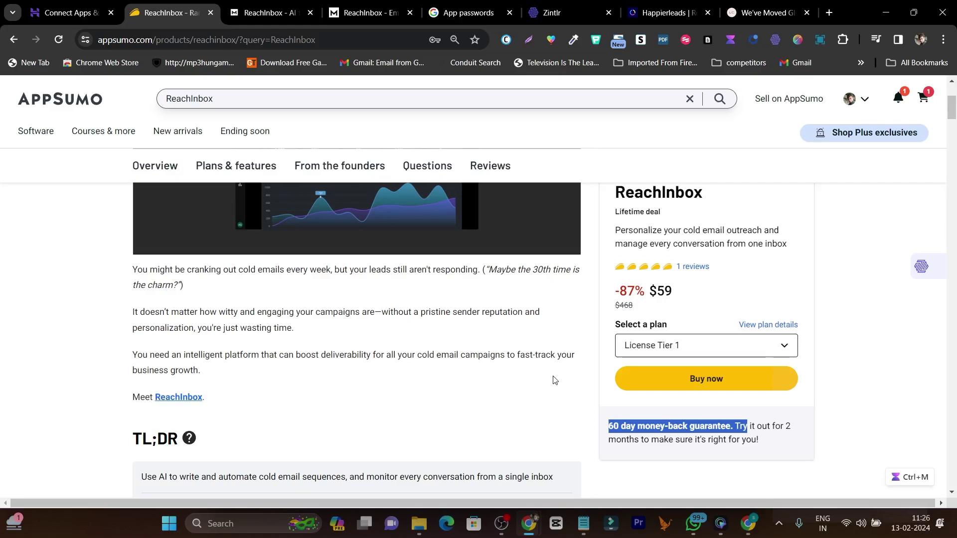
scroll(555, 380, "down", 5)
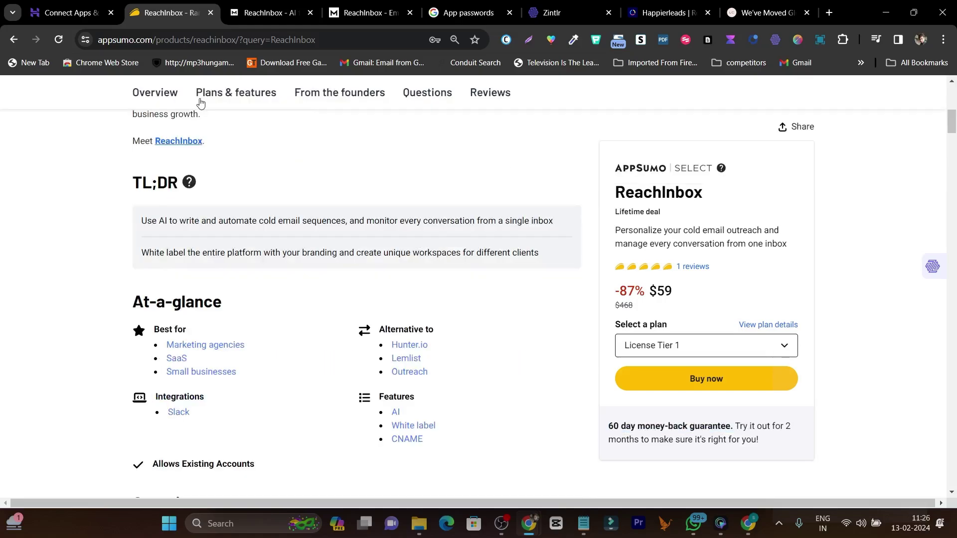
Examine the deal's plans and features, compare the license tiers and check the tier options offered with License Tier 3.
left_click(244, 98)
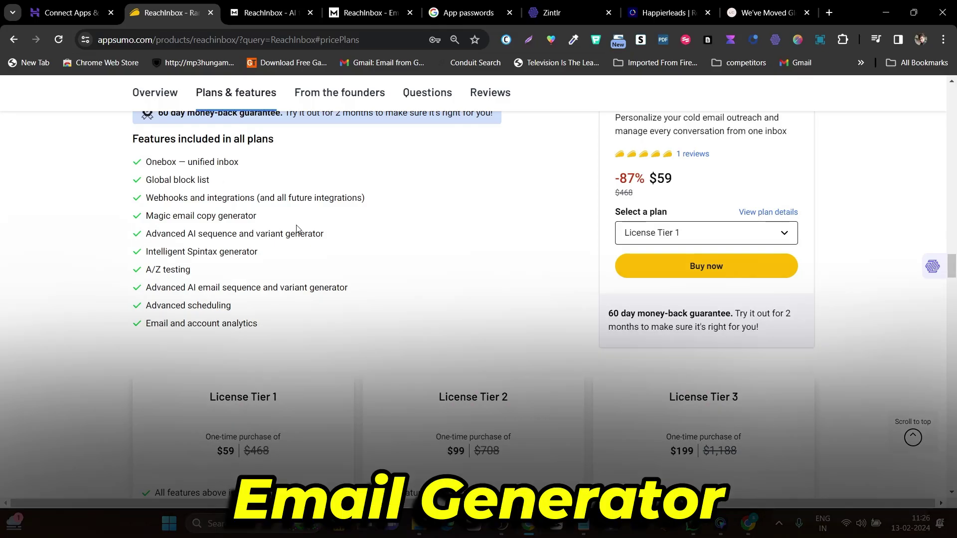
scroll(304, 273, "down", 3)
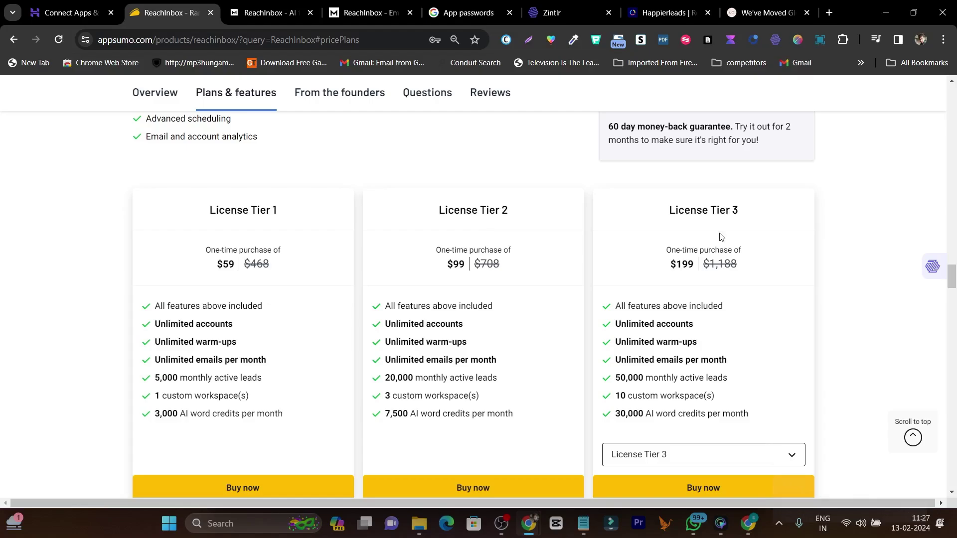
left_click(711, 460)
scroll(737, 438, "down", 1)
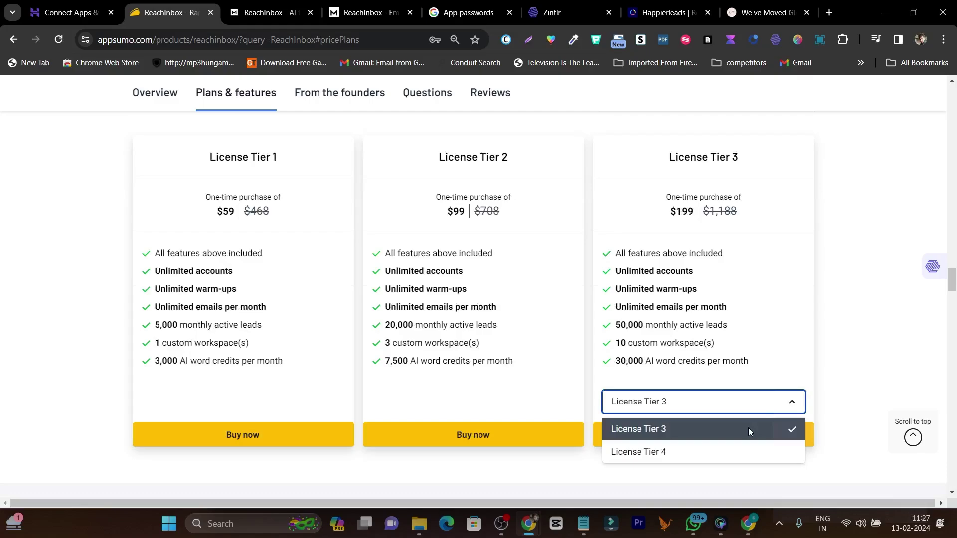
scroll(876, 303, "down", 1)
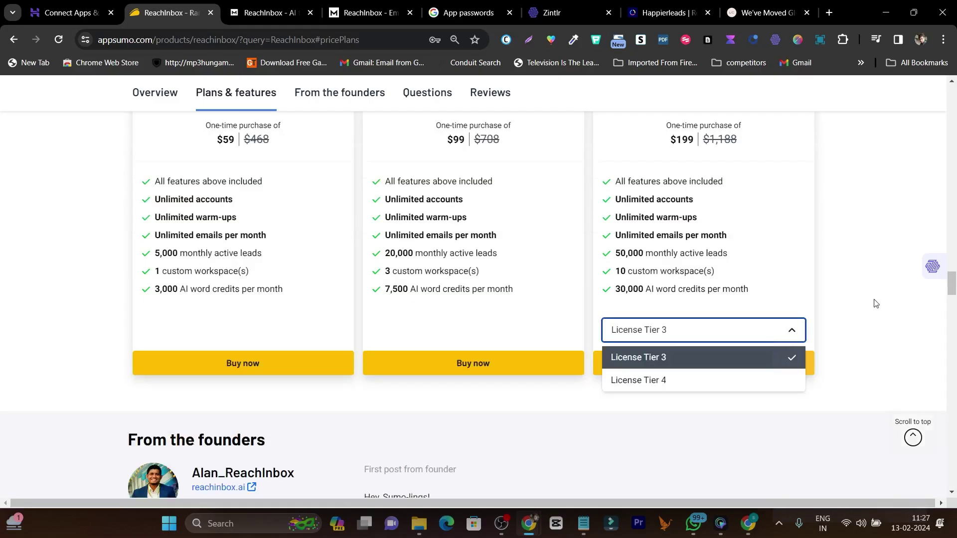
left_click(876, 303)
scroll(869, 303, "up", 1)
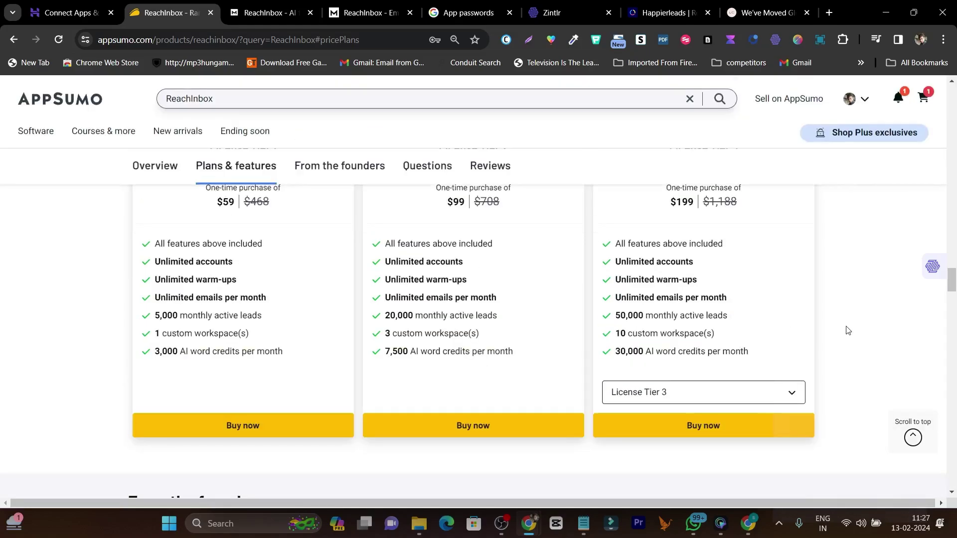
scroll(345, 366, "up", 1)
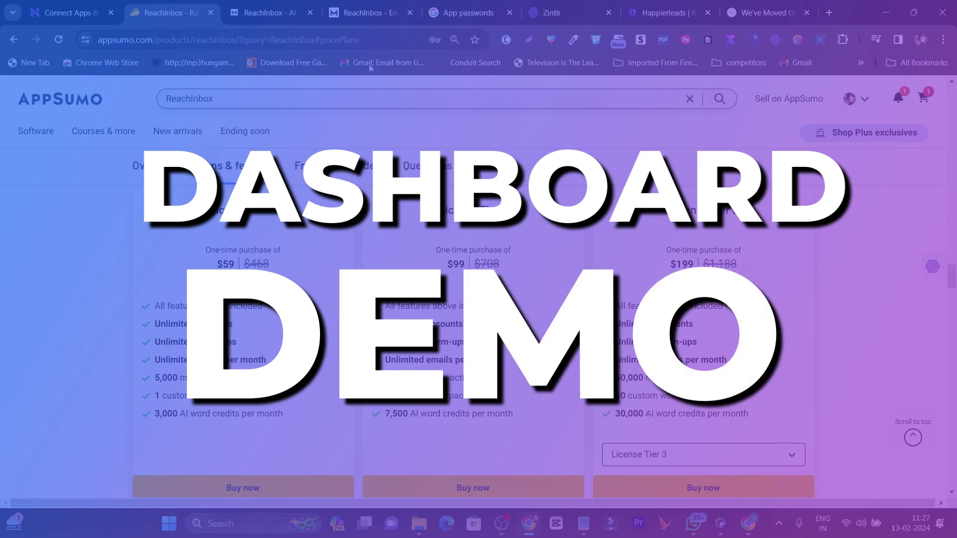
Switch to the ReachInbox app, close the new sender email form and show the email accounts list.
left_click(363, 18)
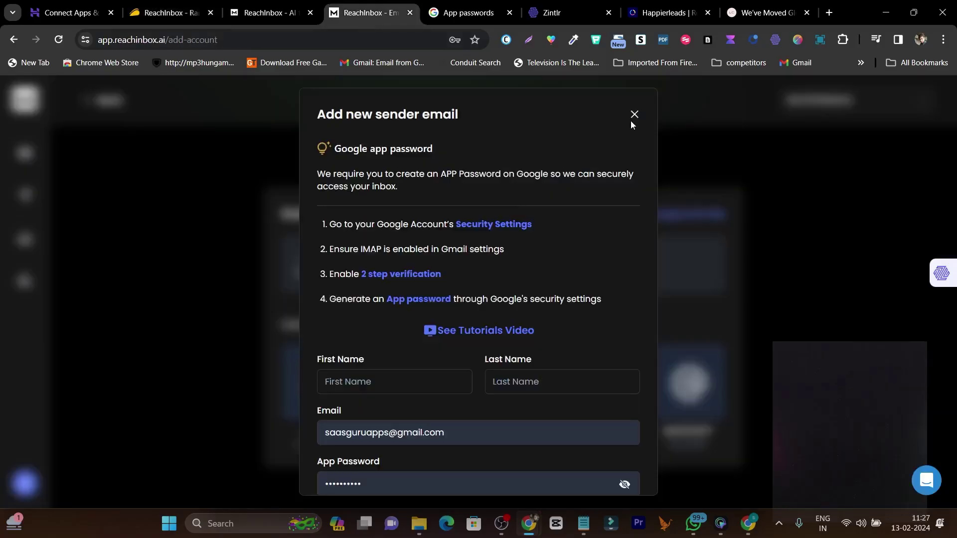
left_click(633, 115)
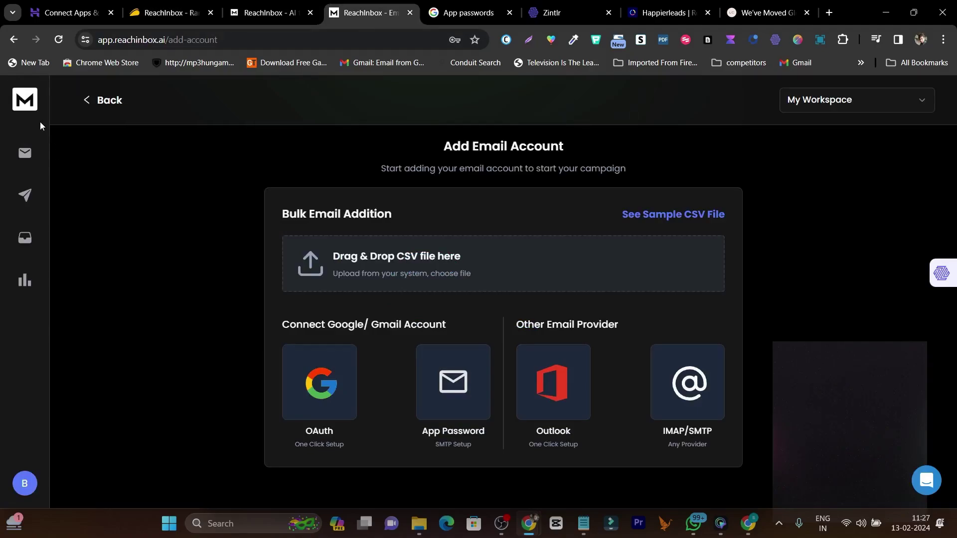
left_click(36, 106)
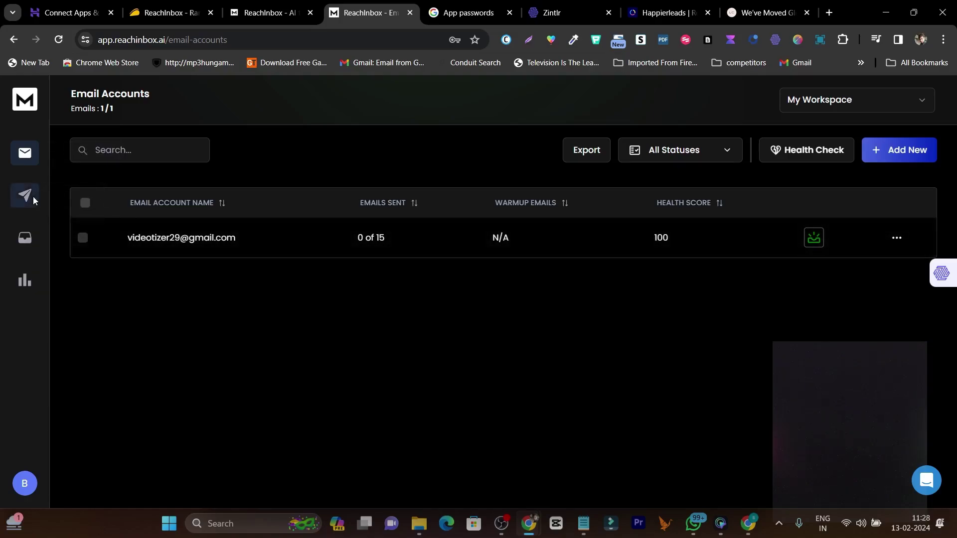
Open the Onebox and look over its status filters and inbox list.
left_click(23, 237)
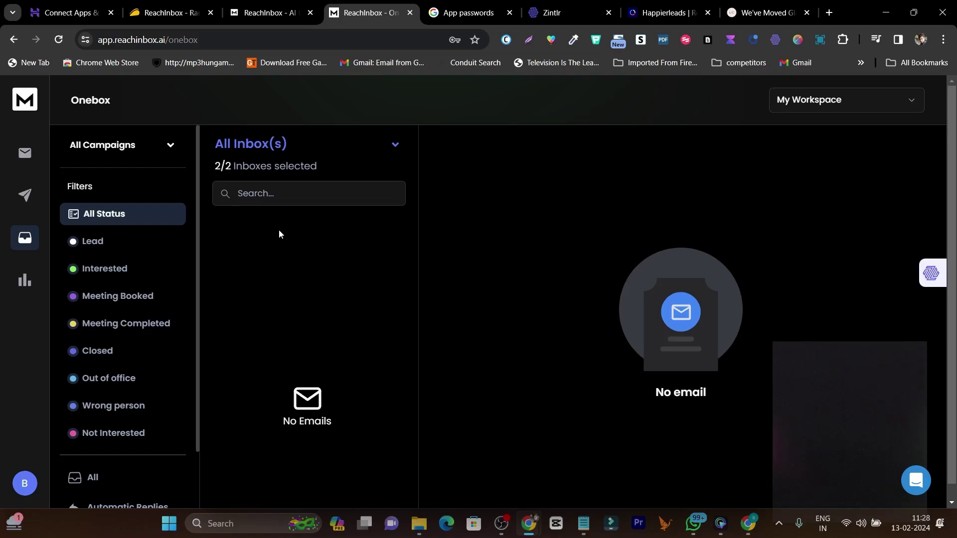
scroll(279, 229, "down", 1)
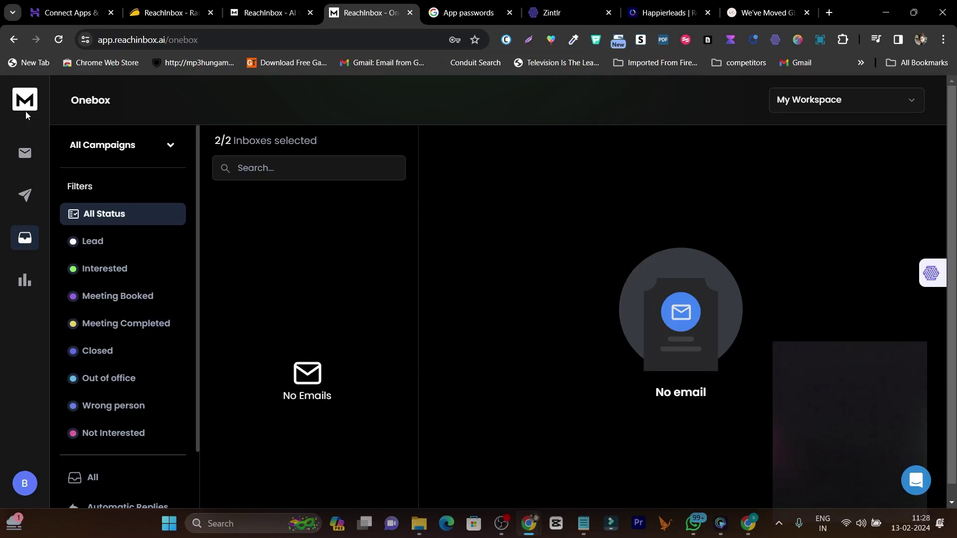
Return to the email accounts and start adding a new Gmail account with the App Password (SMTP) setup.
left_click(25, 153)
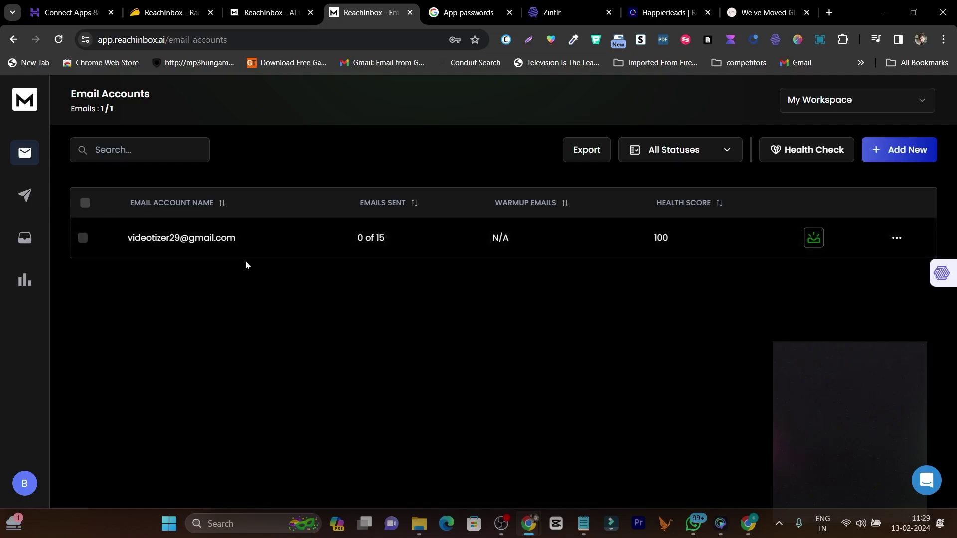
left_click(899, 150)
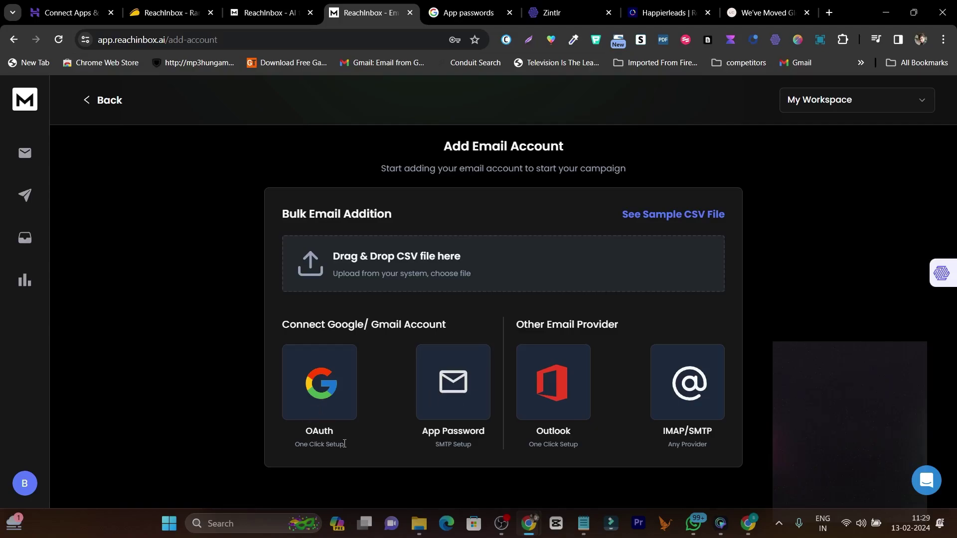
left_click(321, 389)
left_click(464, 397)
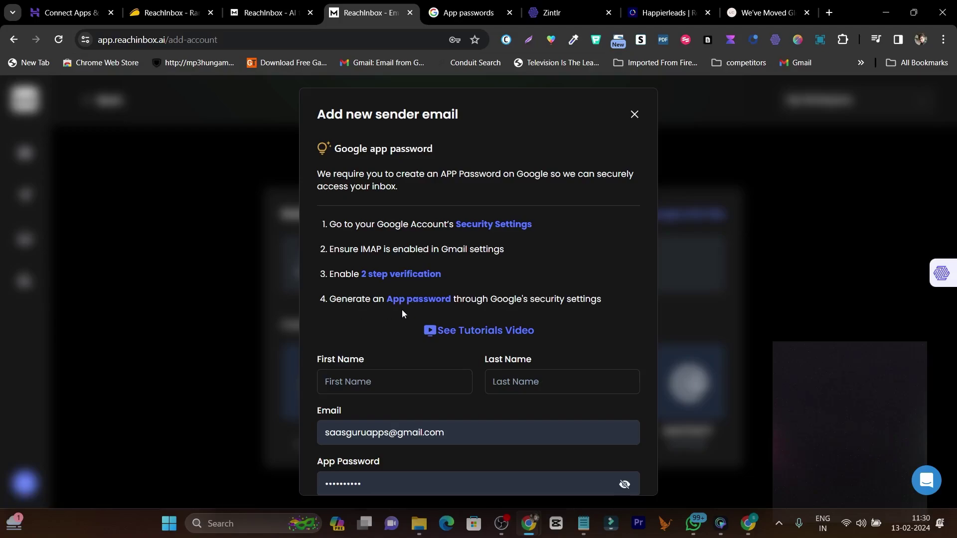
Switch to the Google App passwords page and enter Reachinbox as the app name for a new password.
left_click(467, 12)
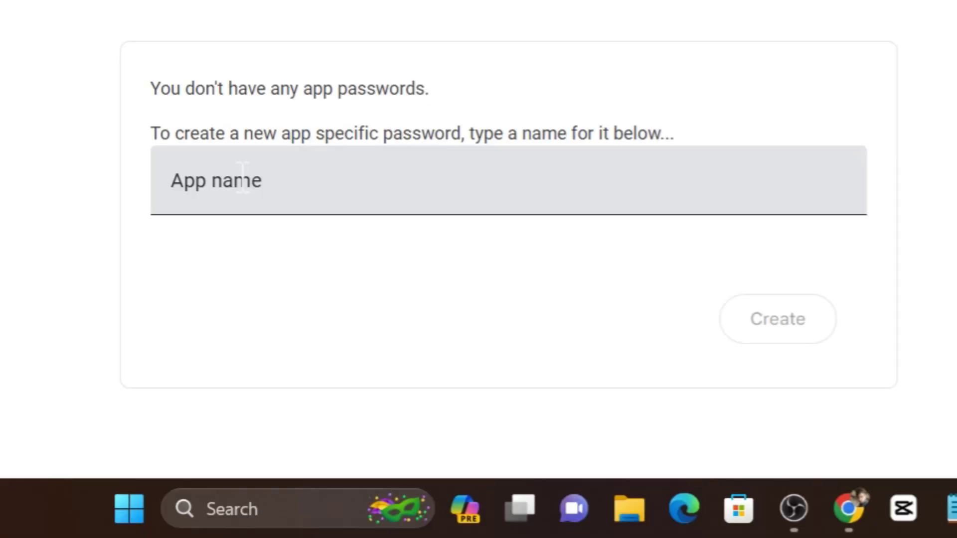
left_click(270, 357)
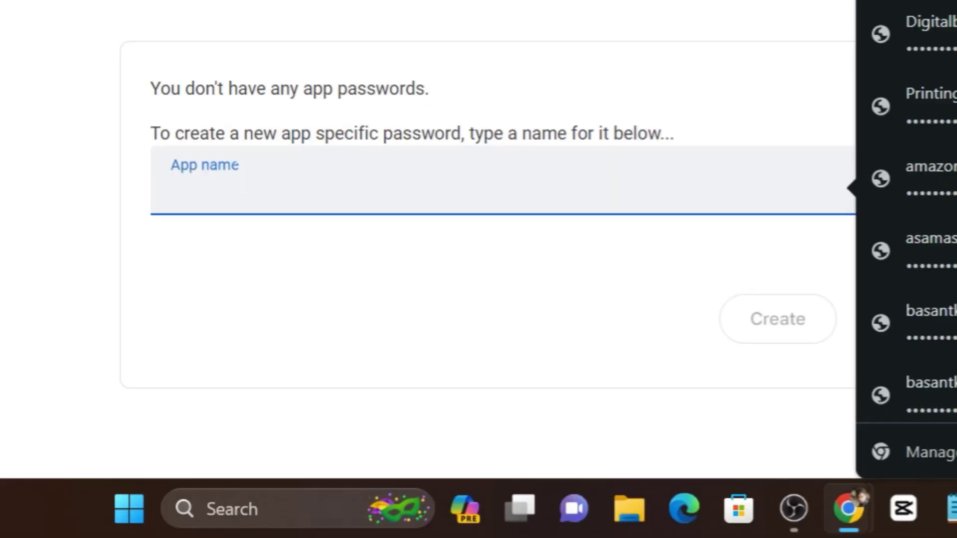
type("Reachinb")
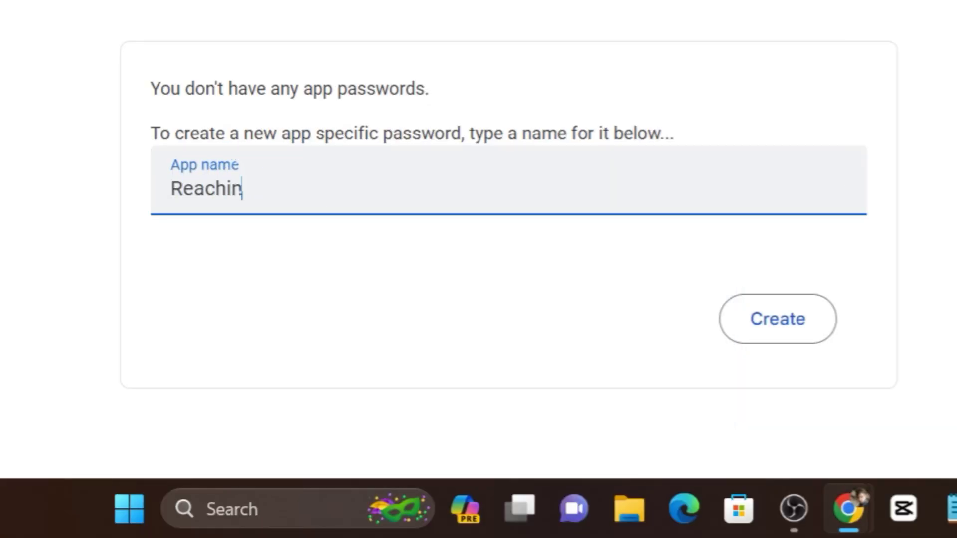
type("ox")
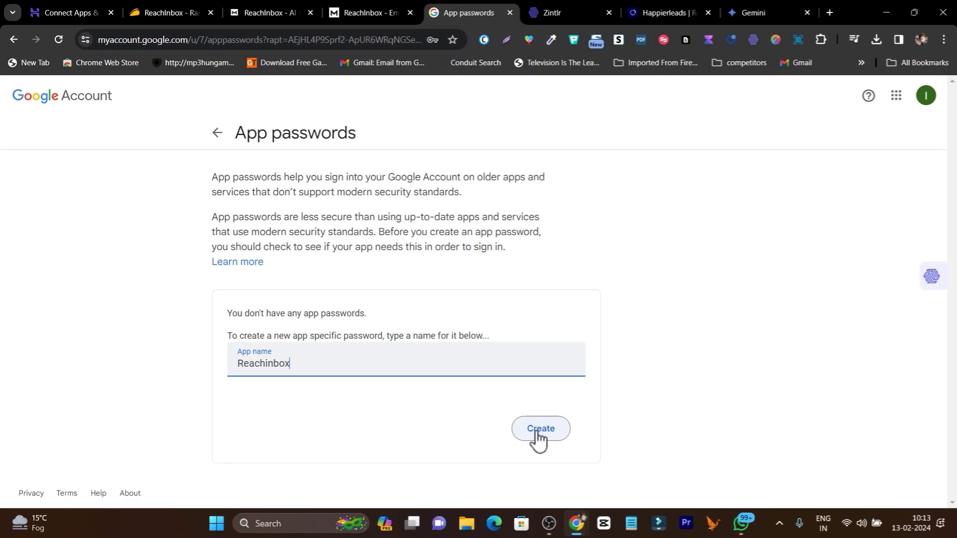
Return to the ReachInbox sender form, review its name, email and app password fields, and go back to the account options.
left_click(286, 2)
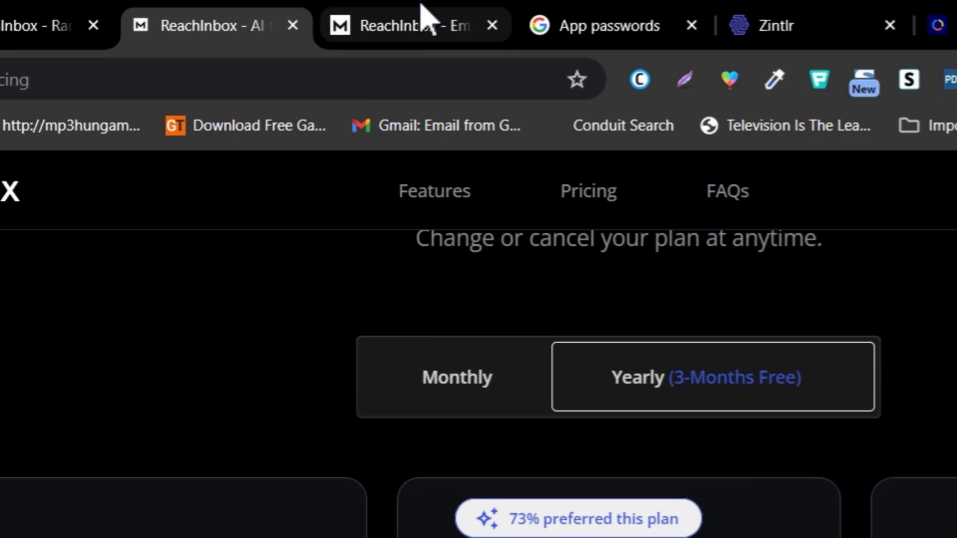
left_click(394, 16)
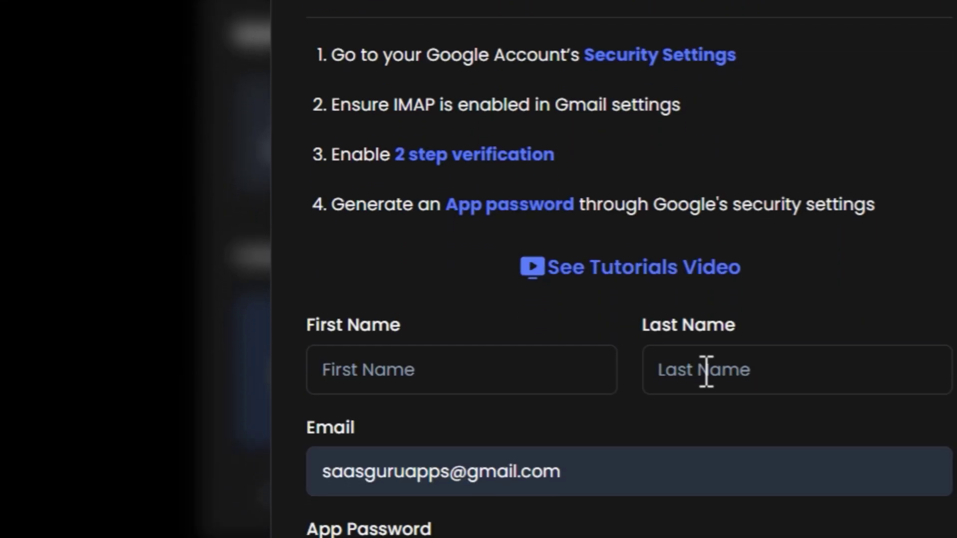
scroll(707, 373, "down", 3)
left_click(399, 216)
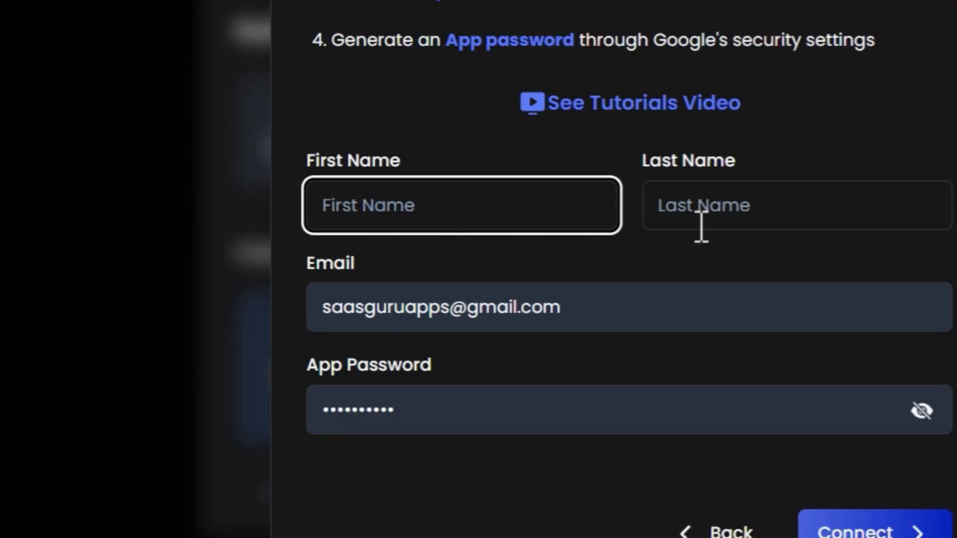
left_click(758, 222)
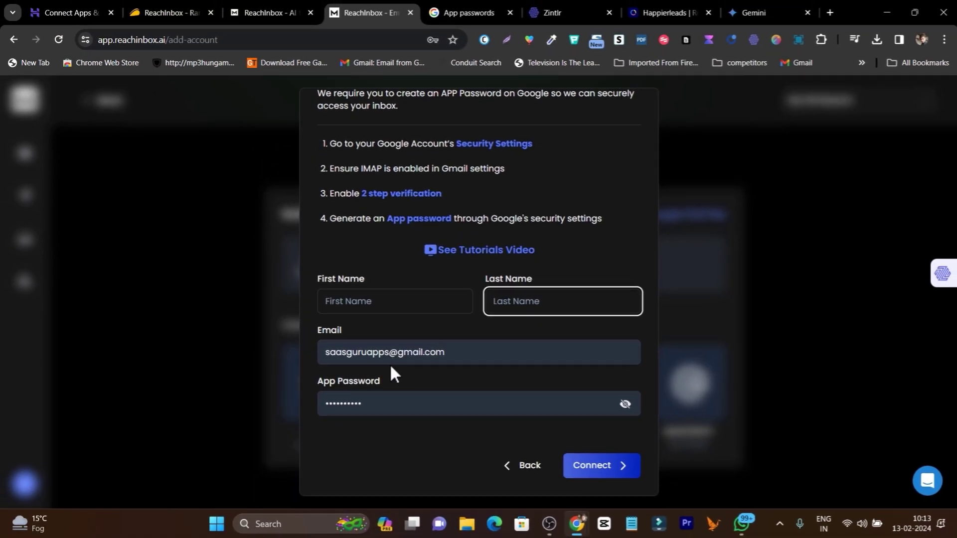
left_click(399, 418)
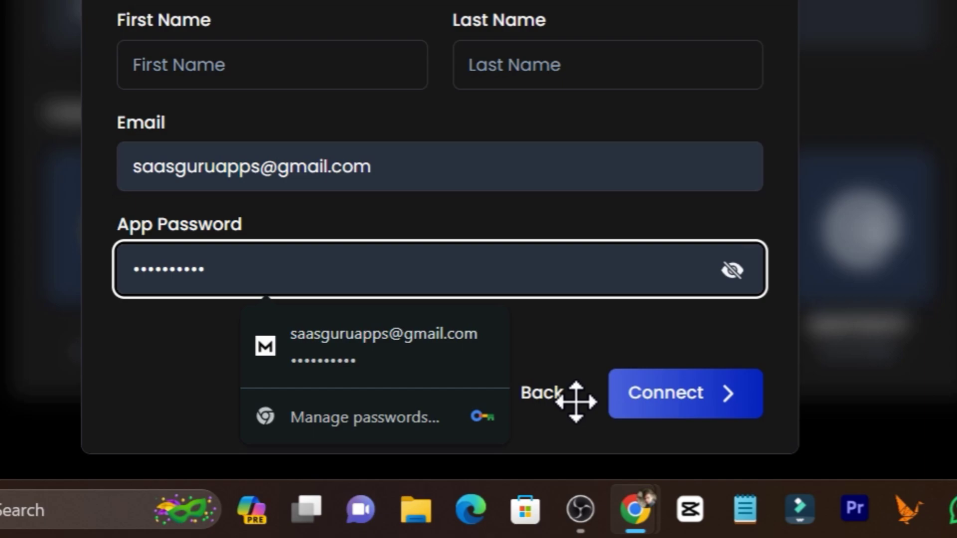
left_click(537, 394)
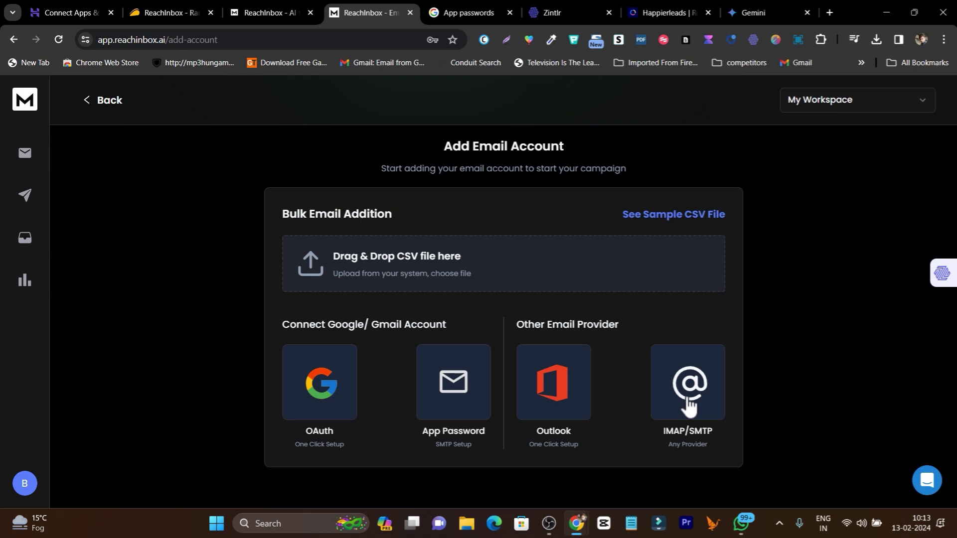
Open the IMAP/SMTP setup for other email providers and examine its name, IMAP and SMTP fields.
left_click(689, 406)
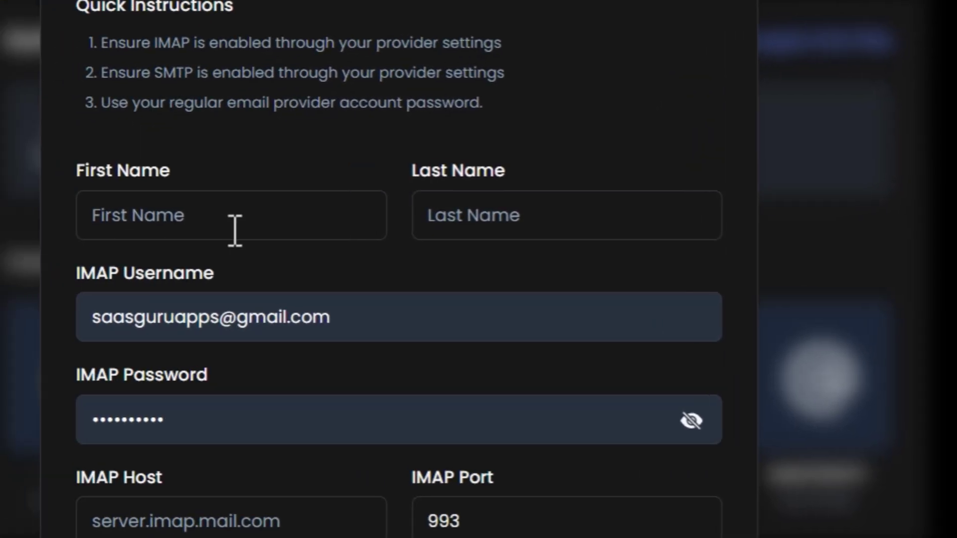
left_click(242, 229)
left_click(636, 228)
scroll(573, 304, "down", 5)
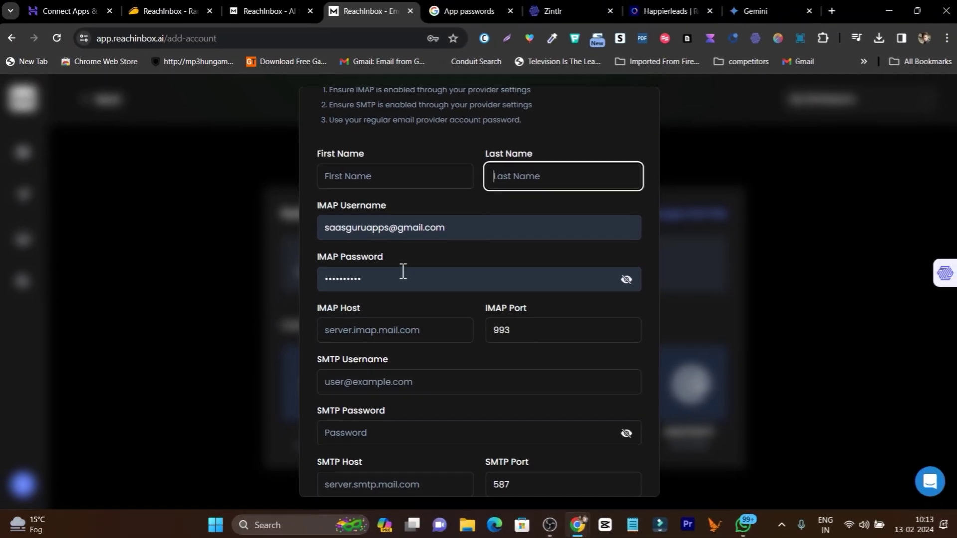
left_click(351, 239)
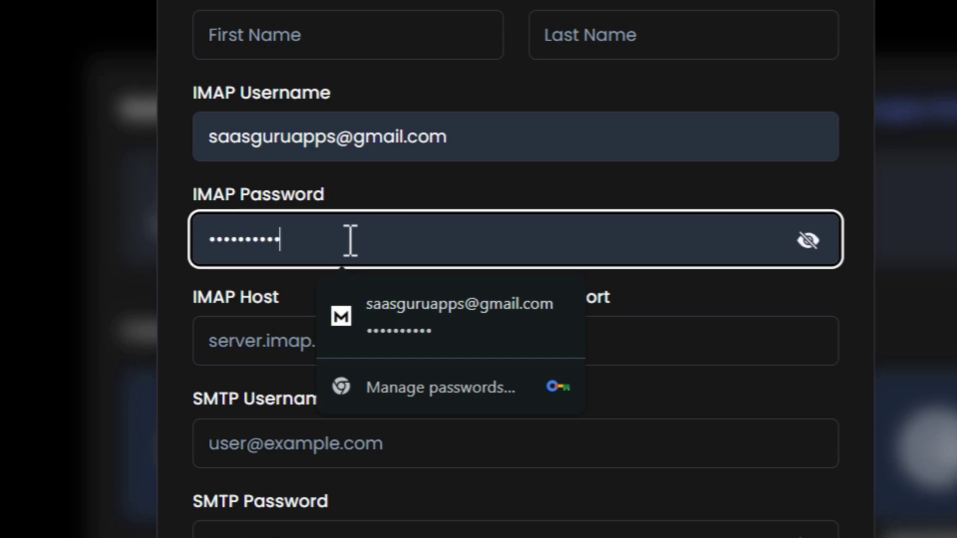
left_click(262, 330)
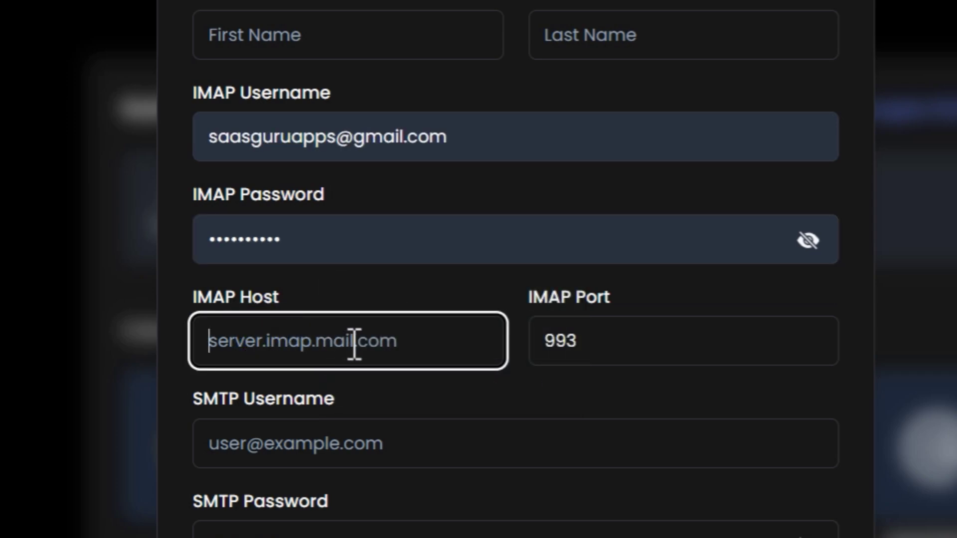
scroll(483, 395, "down", 3)
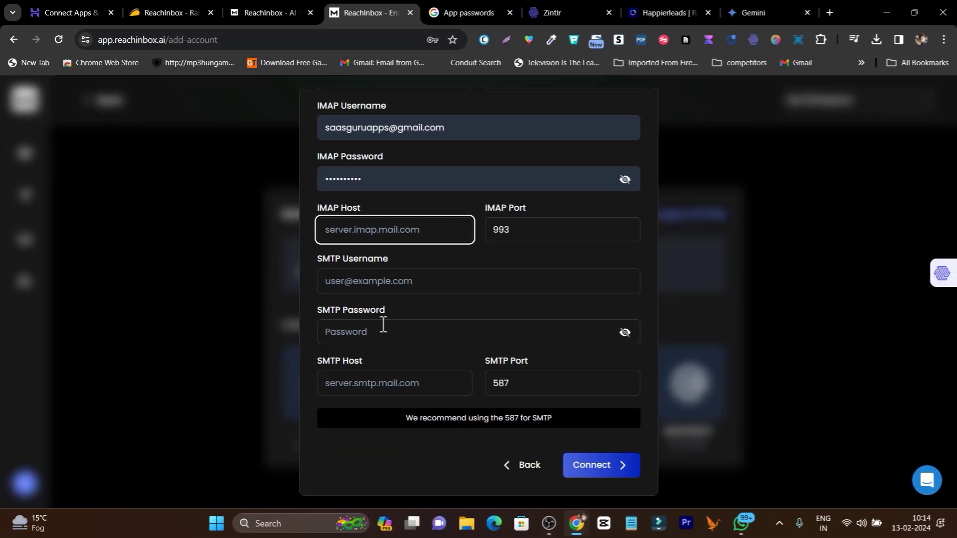
scroll(423, 279, "up", 3)
scroll(427, 281, "down", 1)
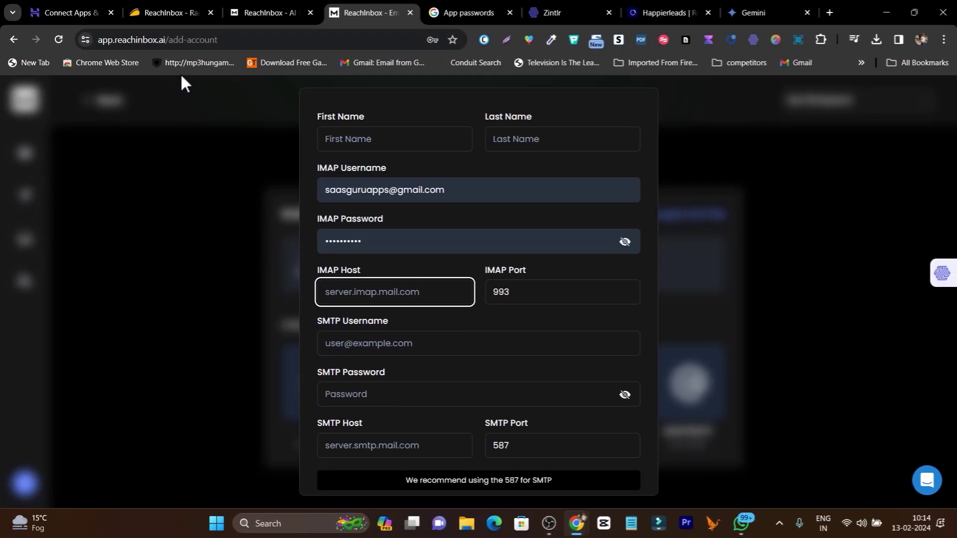
Copy the IMAP hostname from Hostinger's manual configuration and enter imap.hostinger.com as the IMAP host in ReachInbox.
left_click(60, 13)
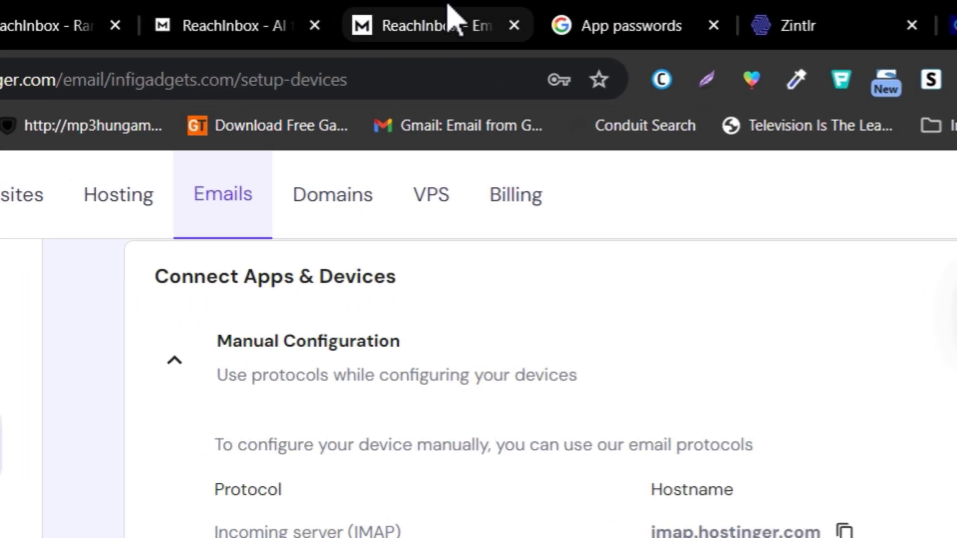
left_click(378, 6)
left_click(521, 388)
type("imap.hostinger.com")
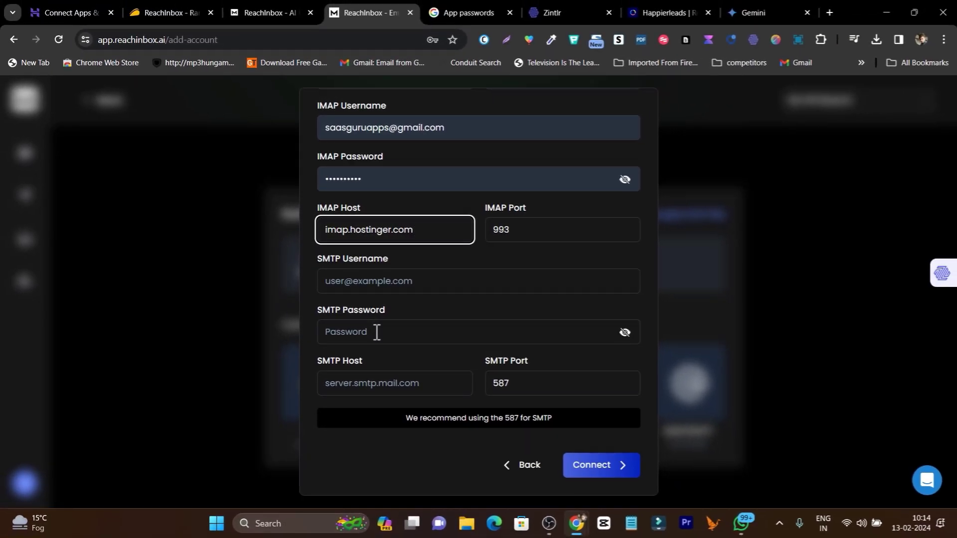
Copy the outgoing server hostname from Hostinger and enter smtp.hostinger.com as the SMTP host in ReachInbox.
scroll(431, 317, "up", 1)
scroll(416, 306, "up", 2)
scroll(446, 298, "down", 3)
left_click(87, 11)
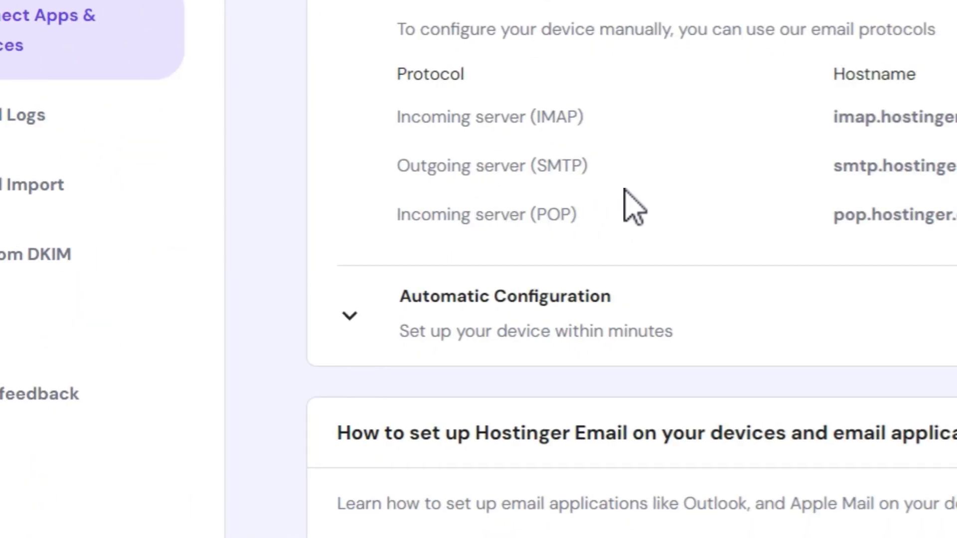
left_click(720, 167)
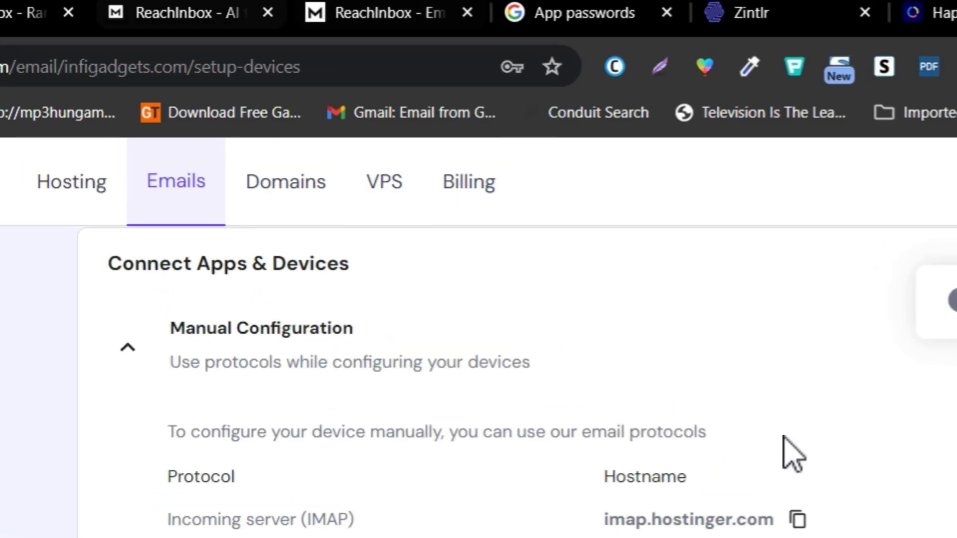
left_click(410, 15)
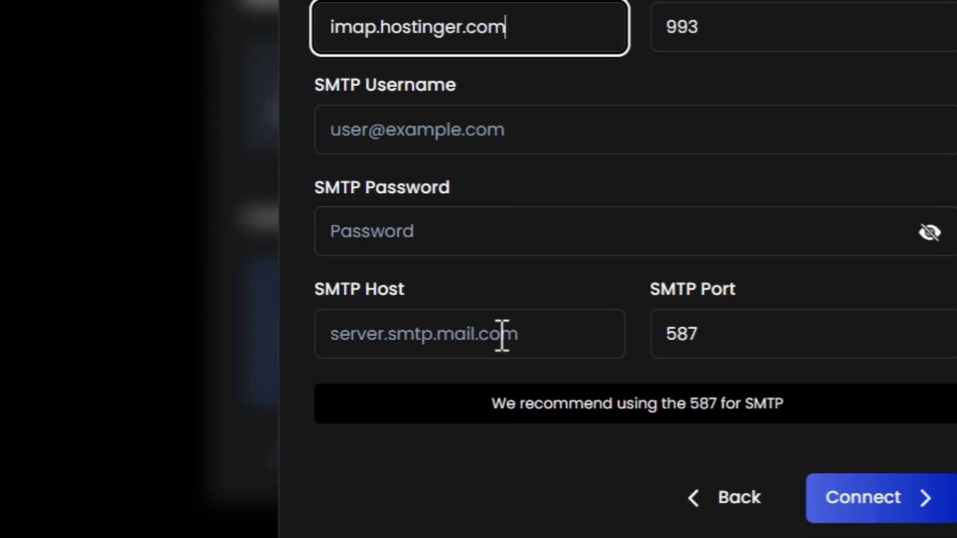
left_click(502, 368)
key("ctrl+v")
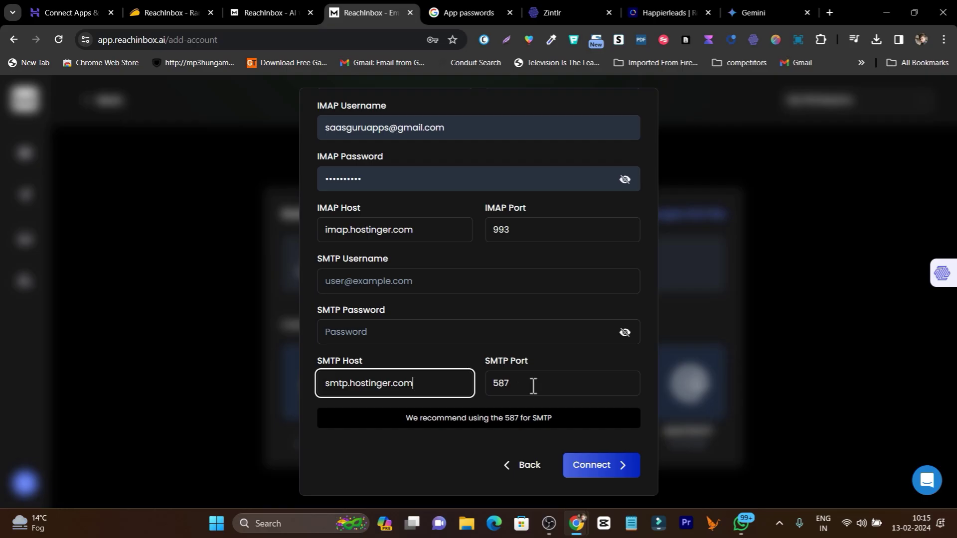
Compare the form's SMTP port with Hostinger's outgoing server port, and leave the IMAP/SMTP form without connecting.
left_click(522, 385)
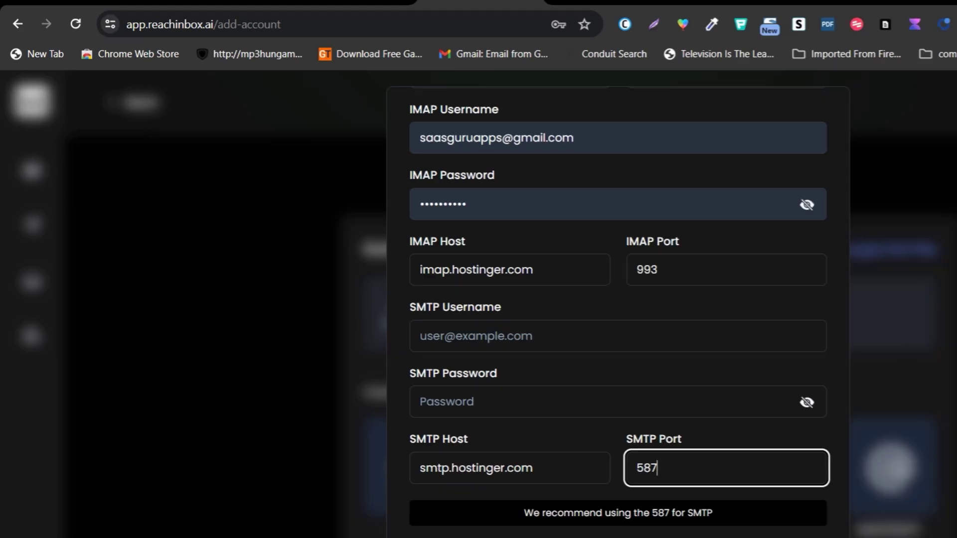
left_click(100, 12)
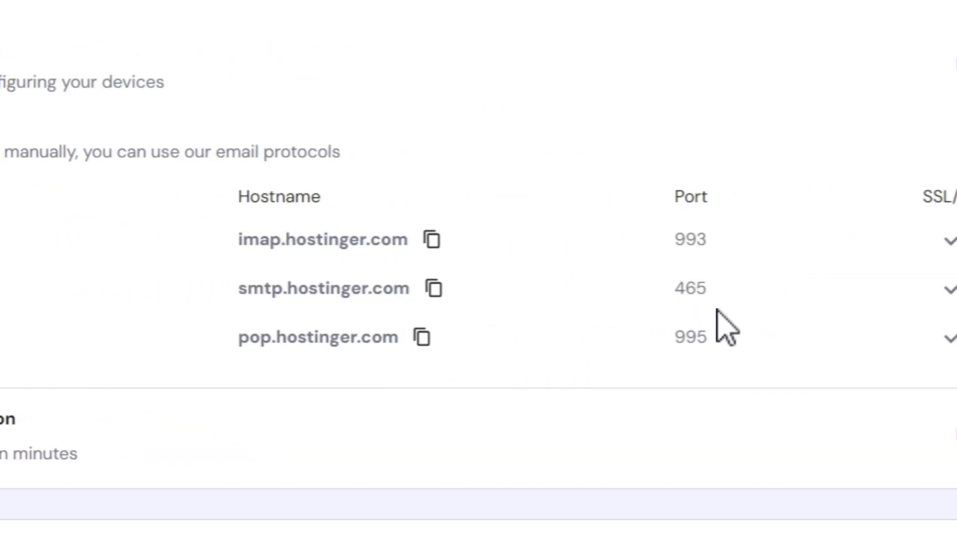
left_click_drag(712, 294, 682, 289)
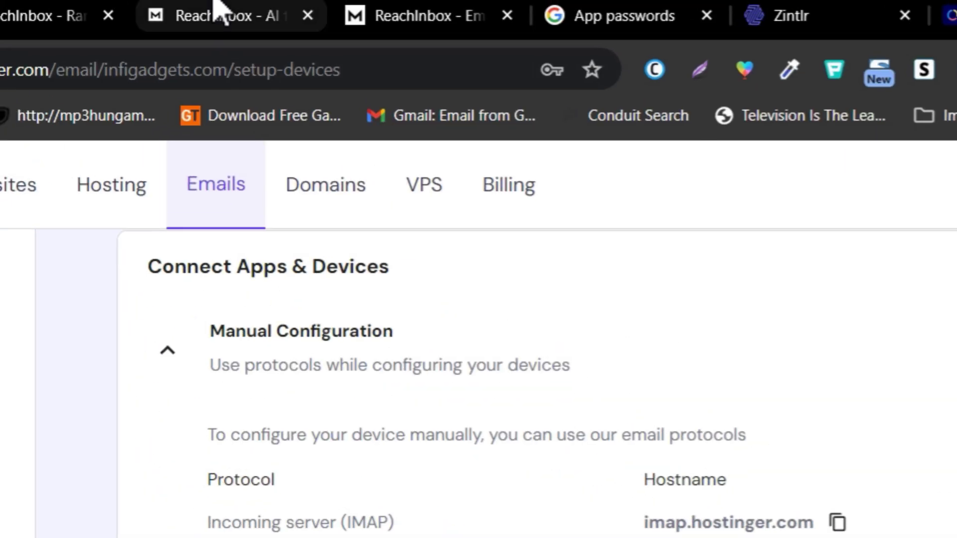
left_click(244, 15)
left_click(446, 20)
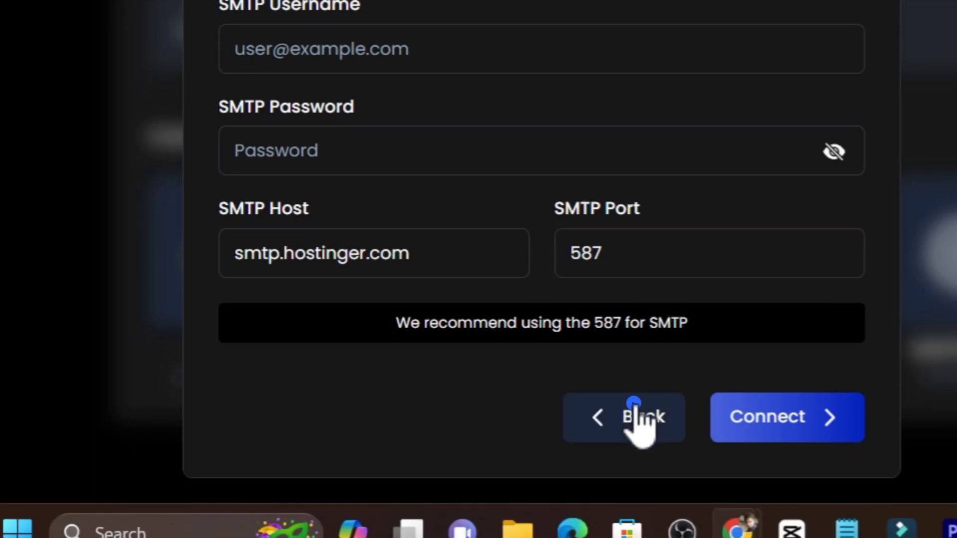
left_click(638, 513)
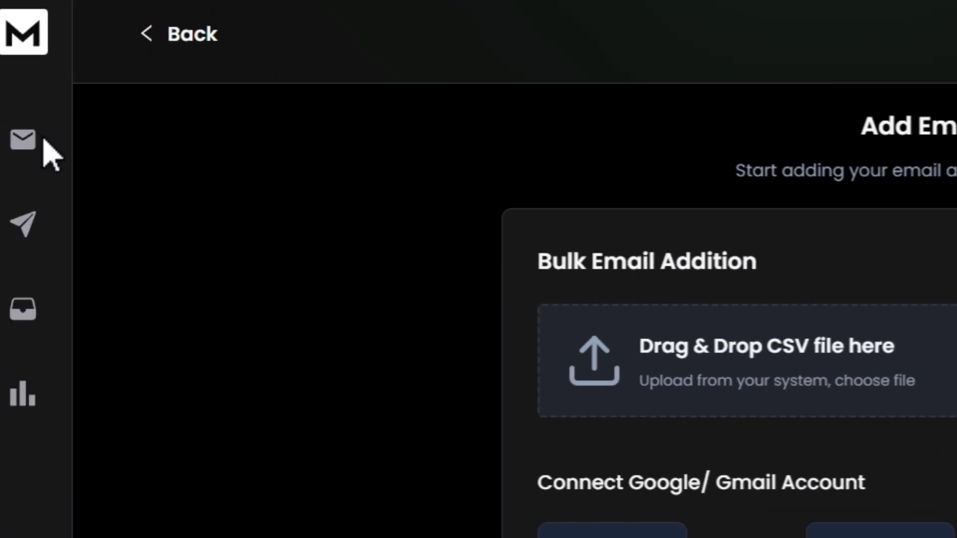
Show the email accounts list and view the connected Gmail account's domain authentication and health overview.
left_click(53, 139)
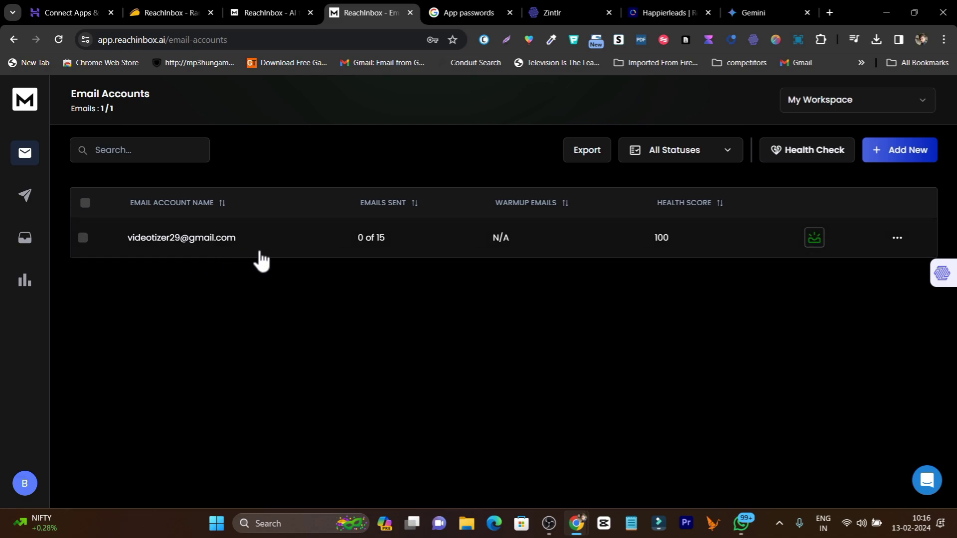
left_click(292, 252)
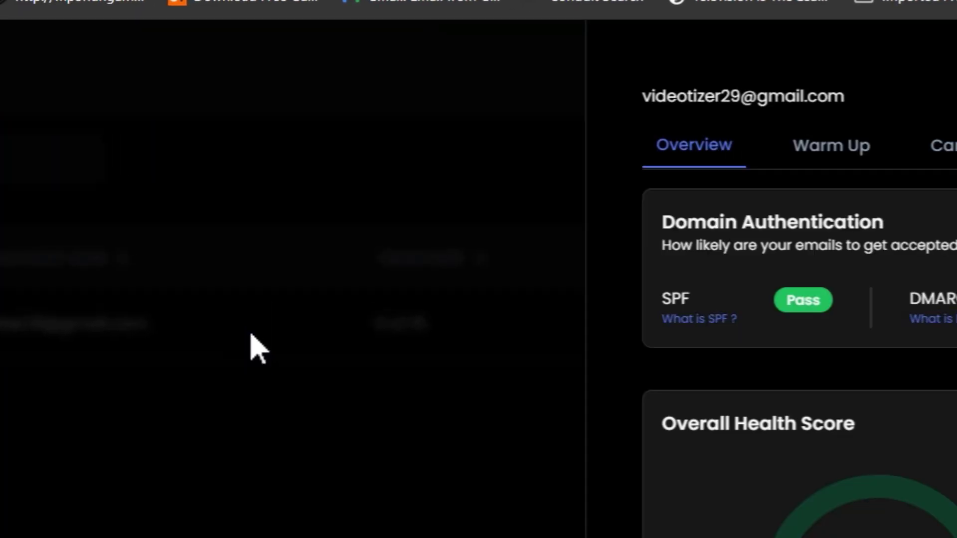
left_click(521, 150)
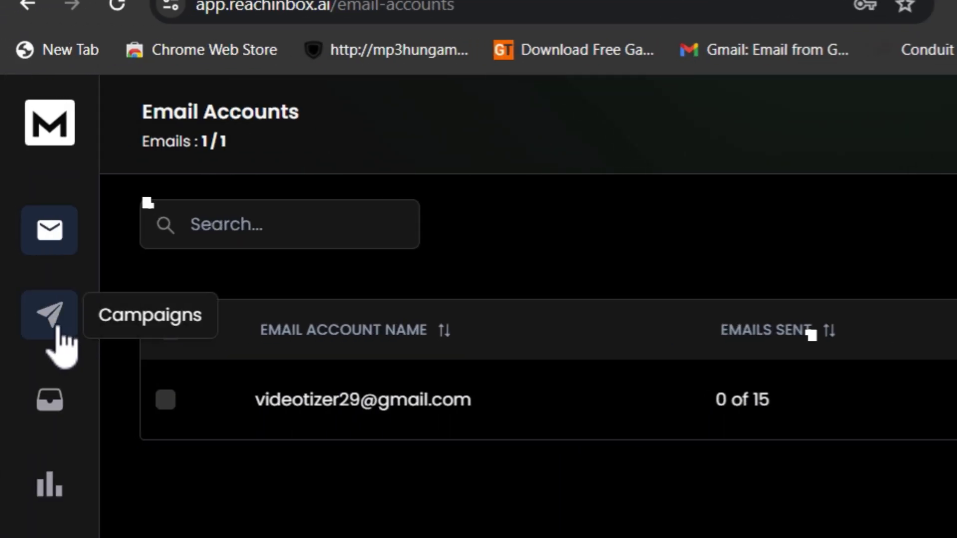
Create a new campaign named Demo and continue to adding leads.
left_click(59, 330)
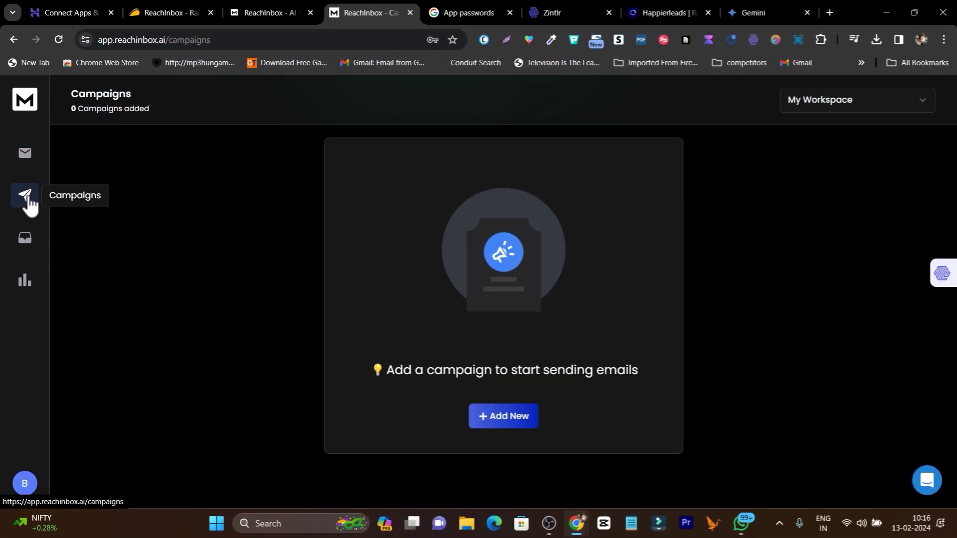
left_click(507, 424)
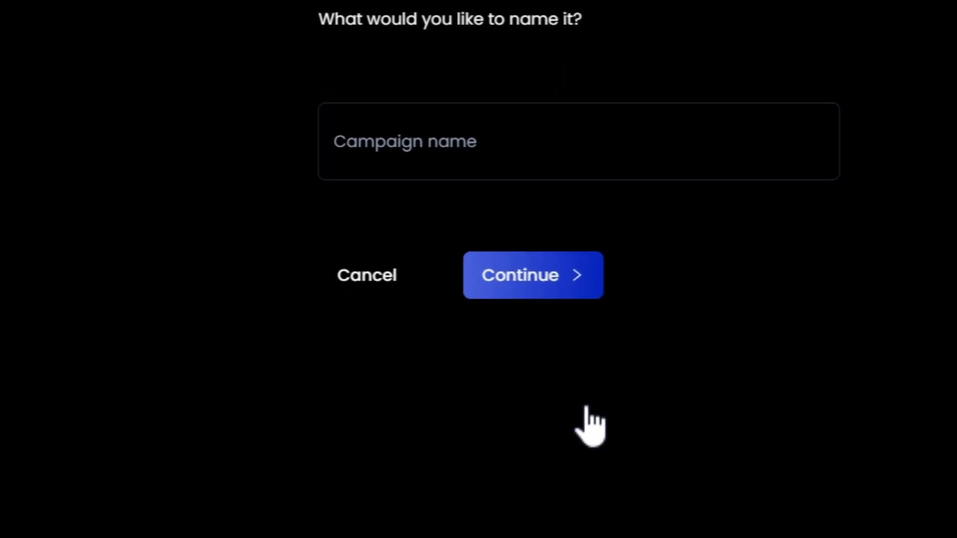
left_click(426, 141)
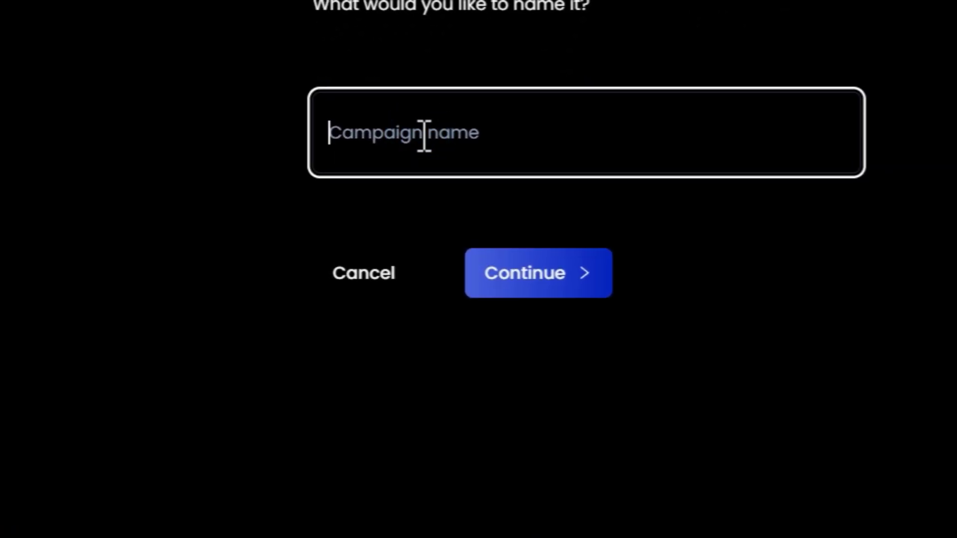
type("Demo")
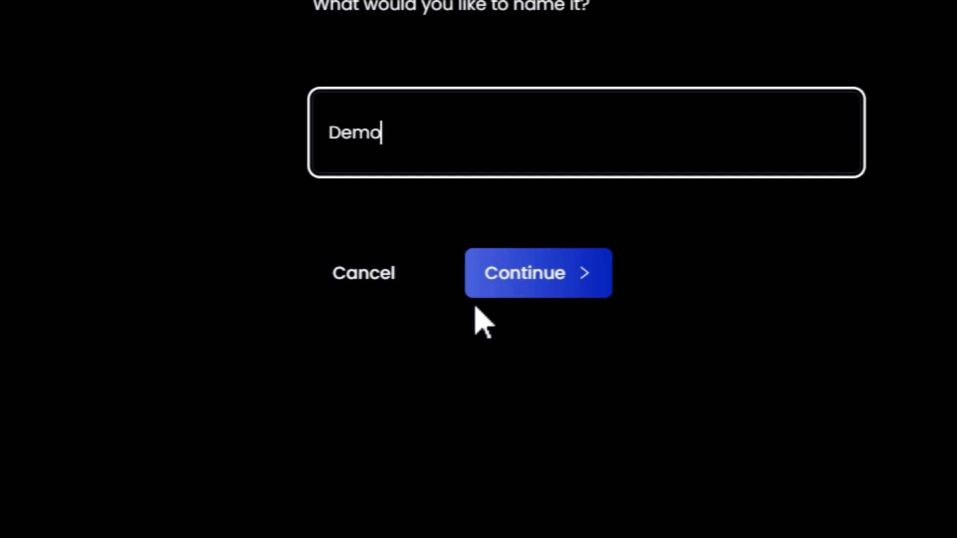
left_click(513, 279)
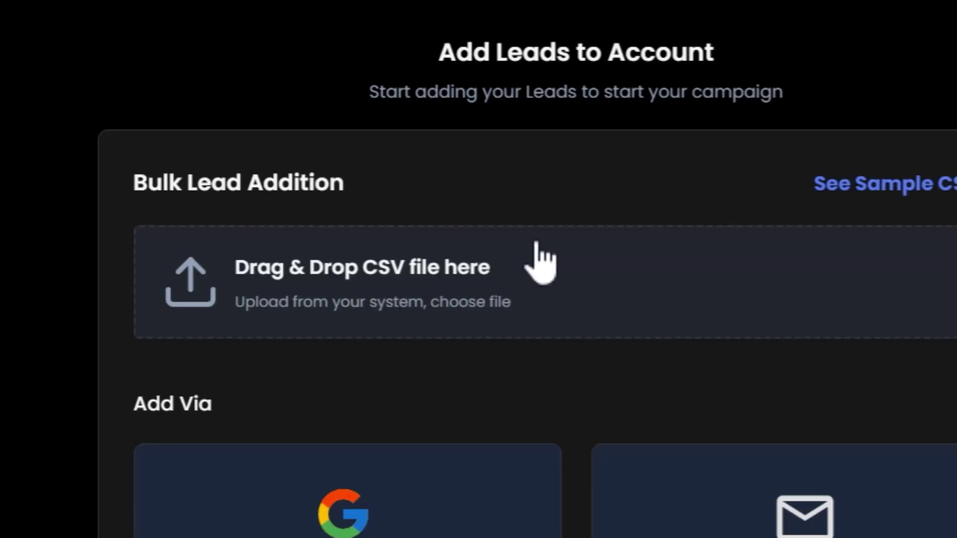
Review the campaign's lead import options and switch to Zintlr to view the Website Linkedin contact list.
scroll(534, 256, "down", 1)
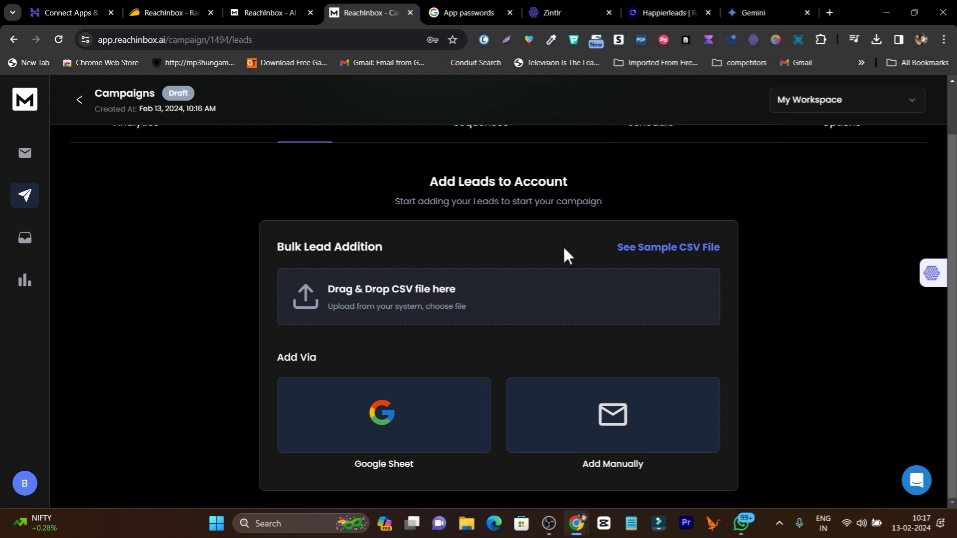
left_click(555, 12)
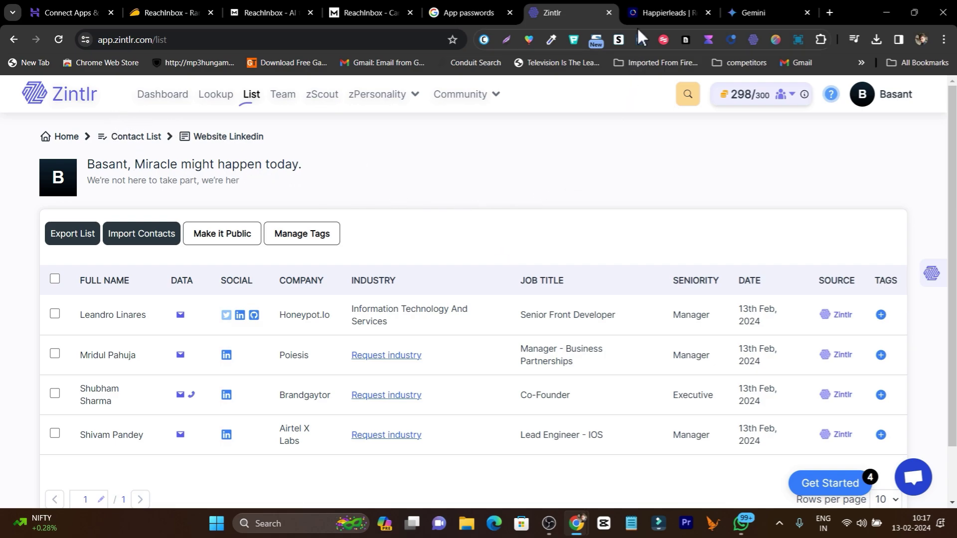
Switch to Happierleads and browse the saas-guru.info website visitor leads from the last 7 days.
left_click(655, 7)
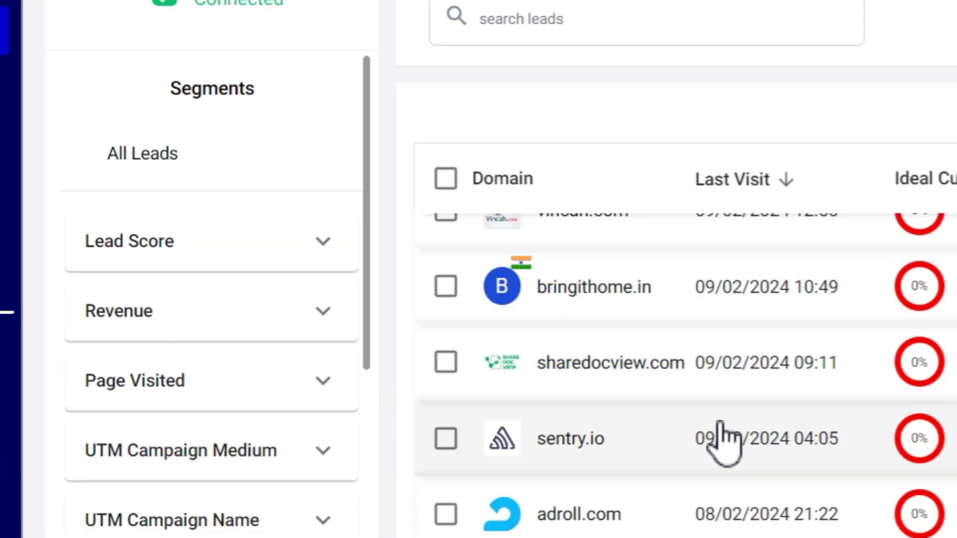
scroll(761, 536, "up", 10)
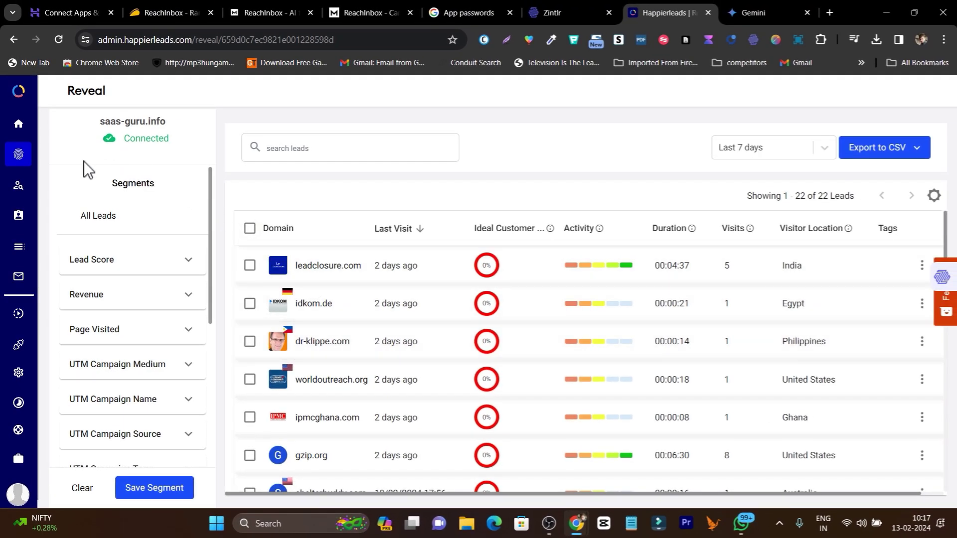
scroll(373, 271, "down", 5)
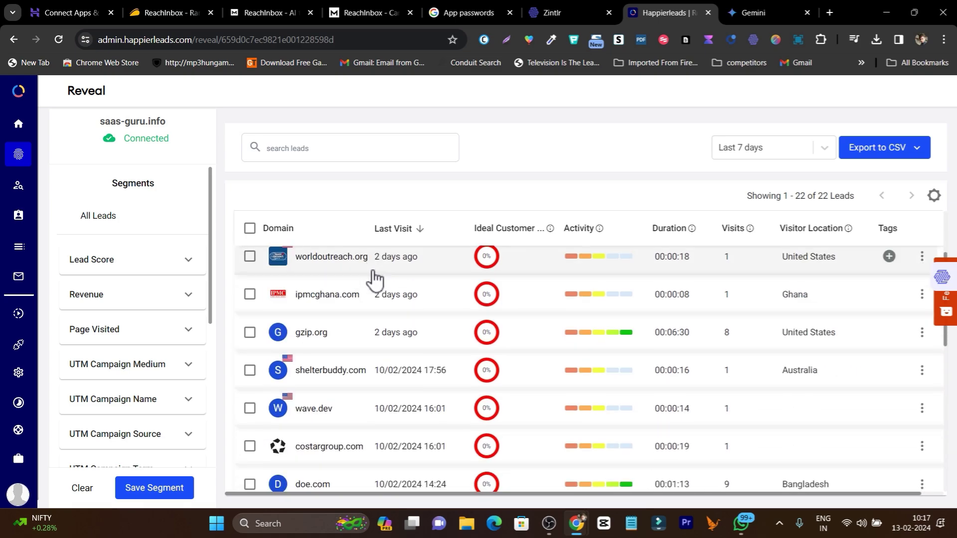
scroll(374, 357, "down", 4)
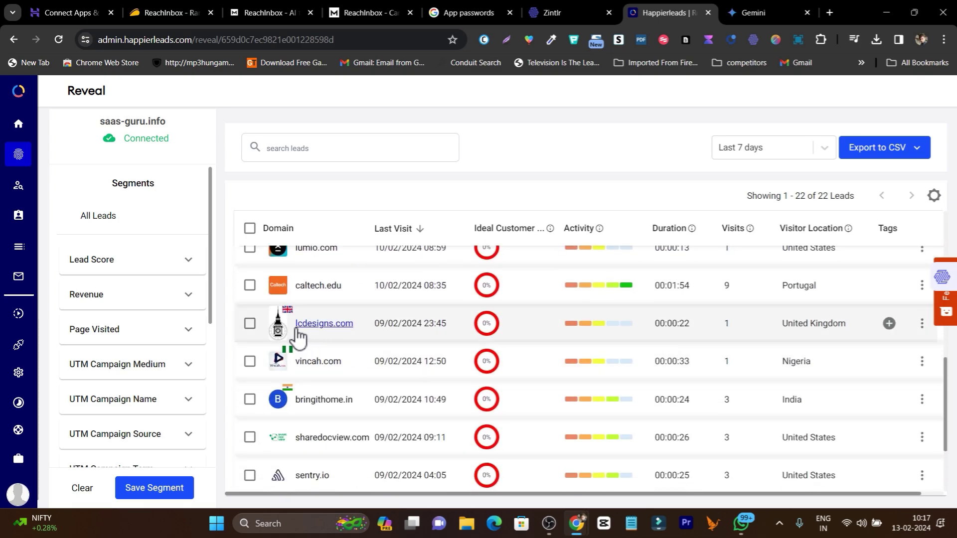
Open lcdesigns.com from the visitor leads and read the LC Designs company profile in the Zintlr extension.
left_click(324, 324)
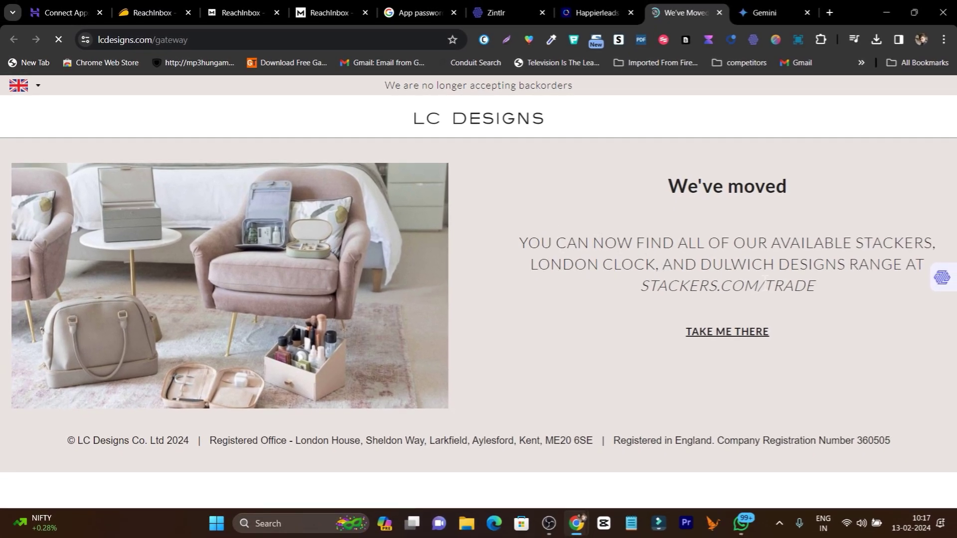
left_click(941, 277)
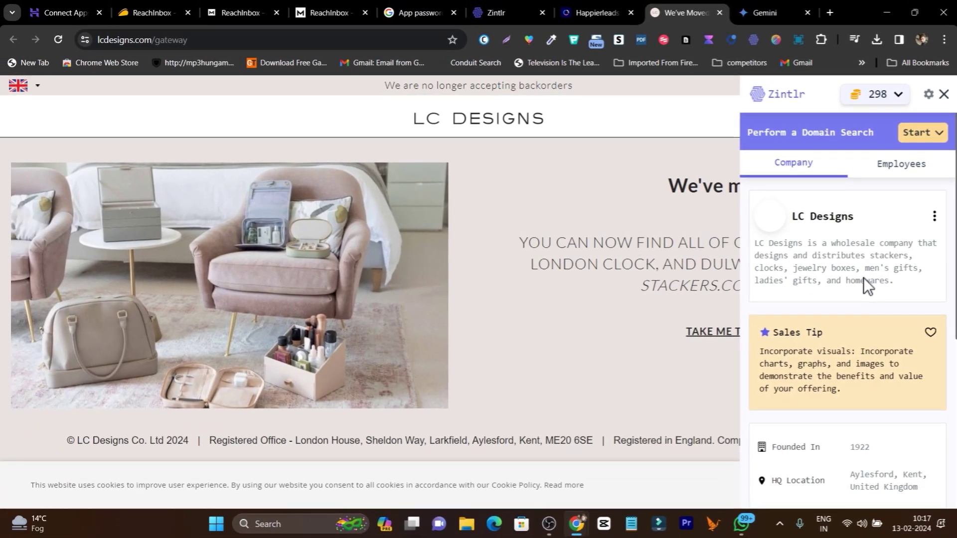
scroll(811, 251, "down", 1)
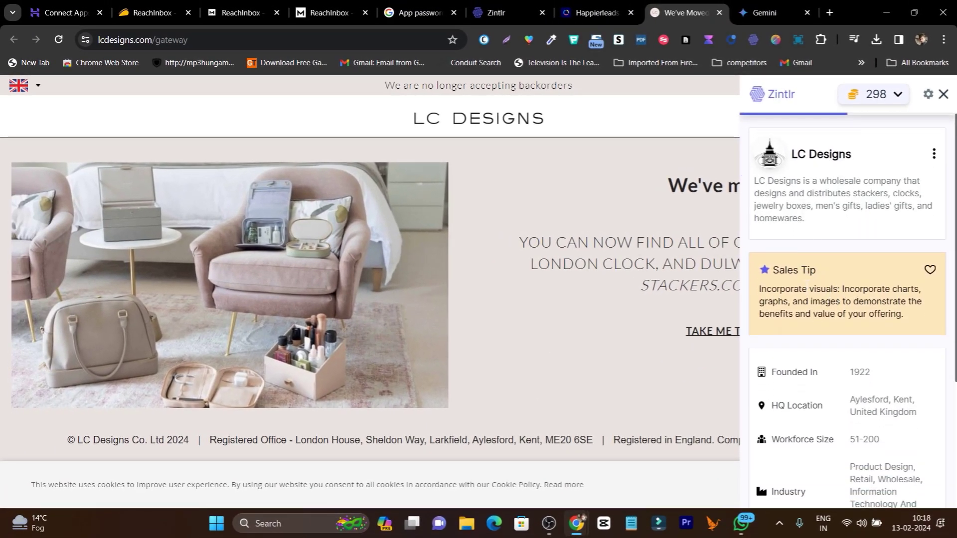
scroll(830, 348, "down", 2)
scroll(886, 311, "up", 4)
Browse the LC Designs employees listed in the Zintlr extension.
left_click(881, 164)
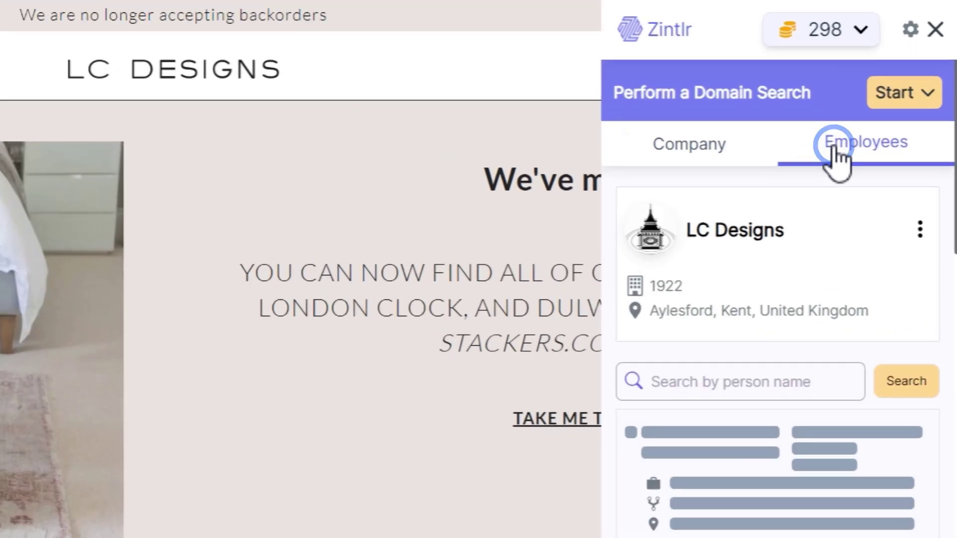
scroll(807, 349, "down", 3)
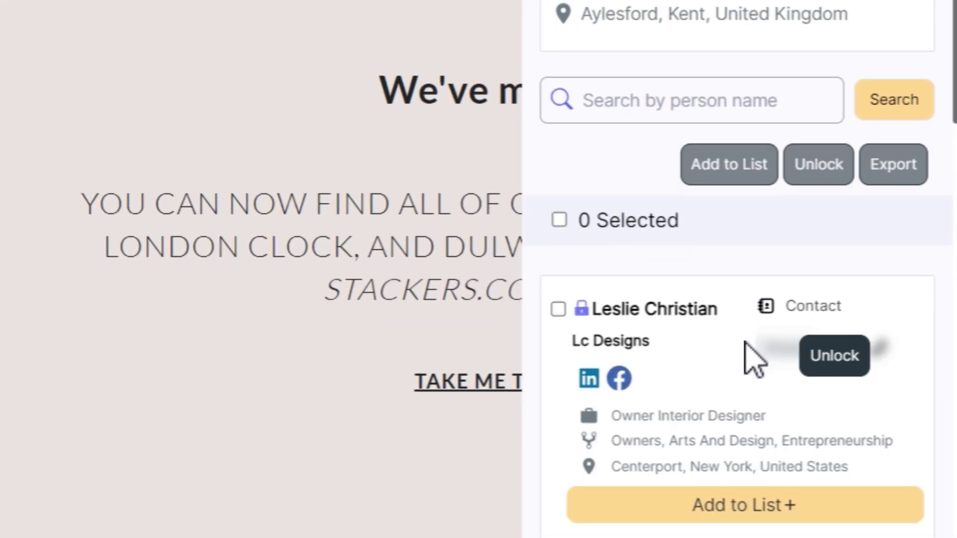
scroll(723, 329, "down", 2)
scroll(675, 309, "down", 1)
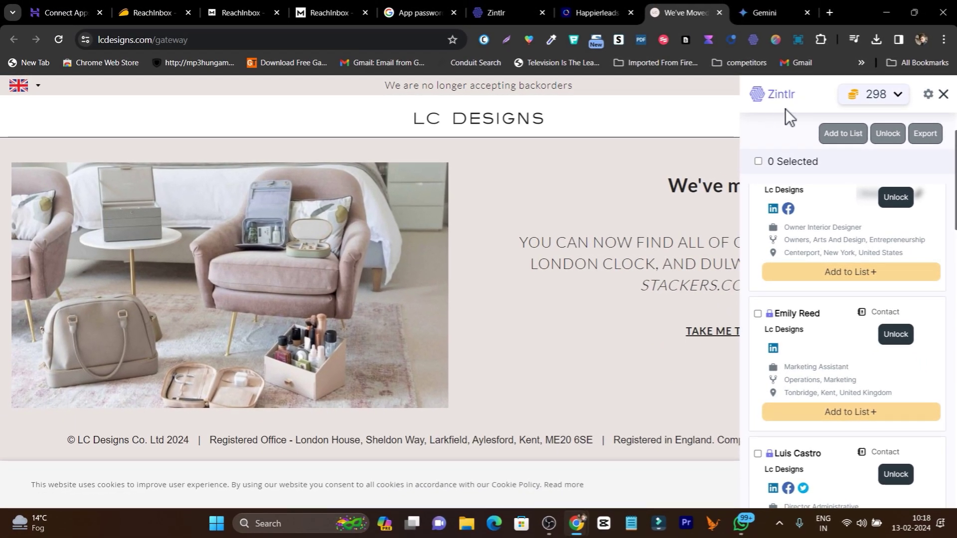
Return to the ReachInbox campaign and load the file Happierleads-data-export (1) from Downloads for bulk lead addition.
left_click(323, 7)
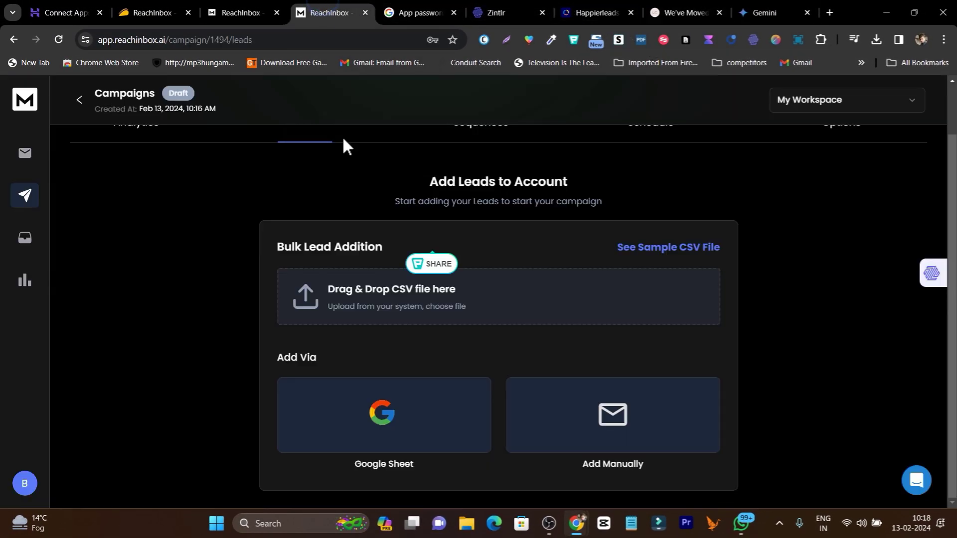
left_click(391, 302)
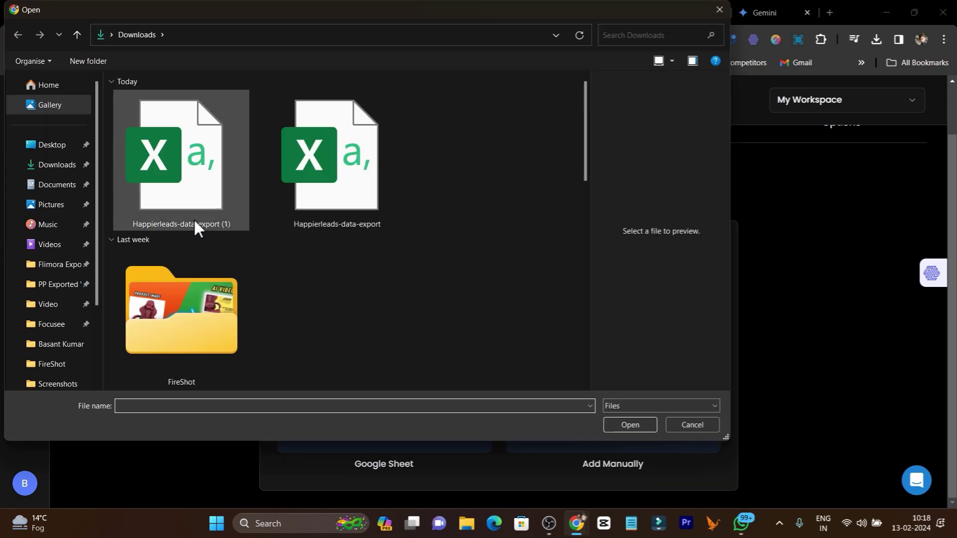
left_click(185, 201)
left_click(635, 424)
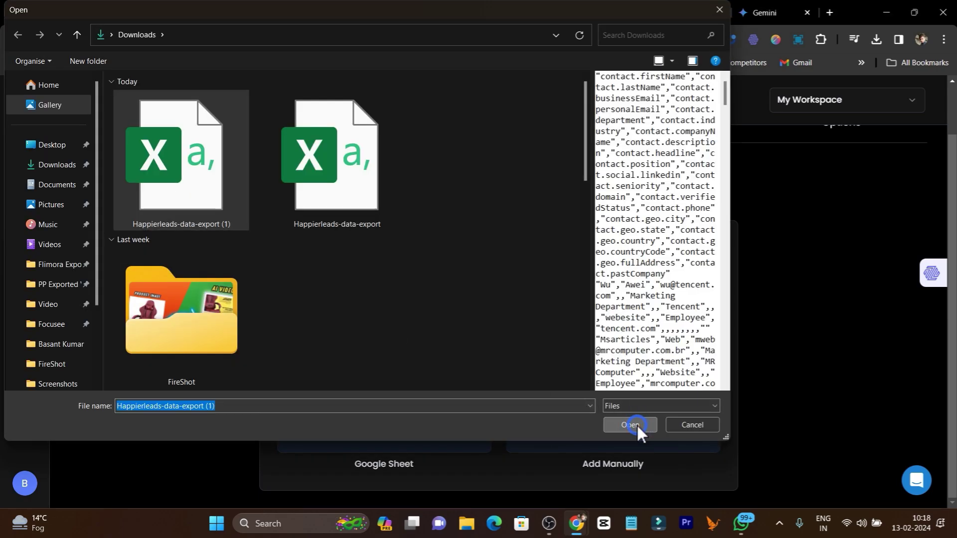
Map the contact.firstName column to Email and upload all contacts from the CSV to the campaign.
scroll(477, 323, "down", 2)
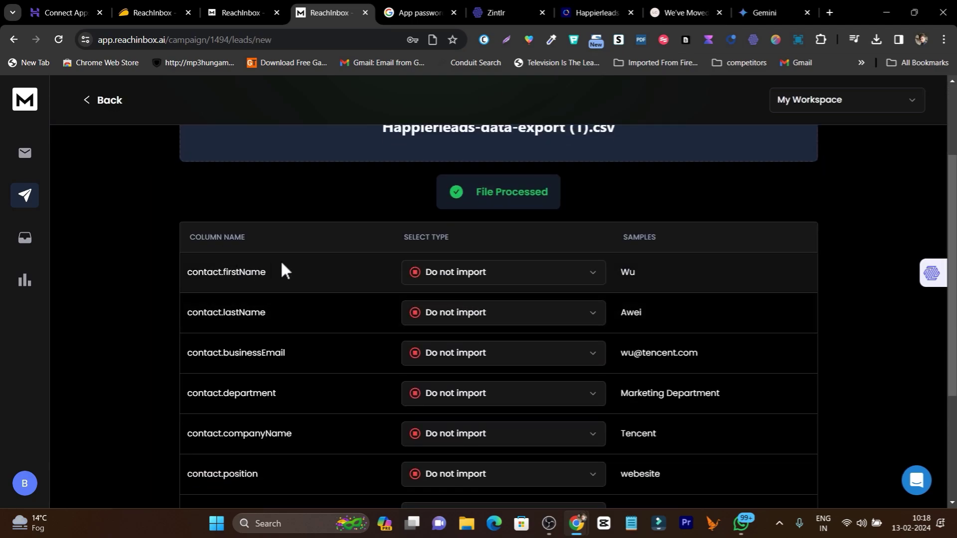
left_click(486, 275)
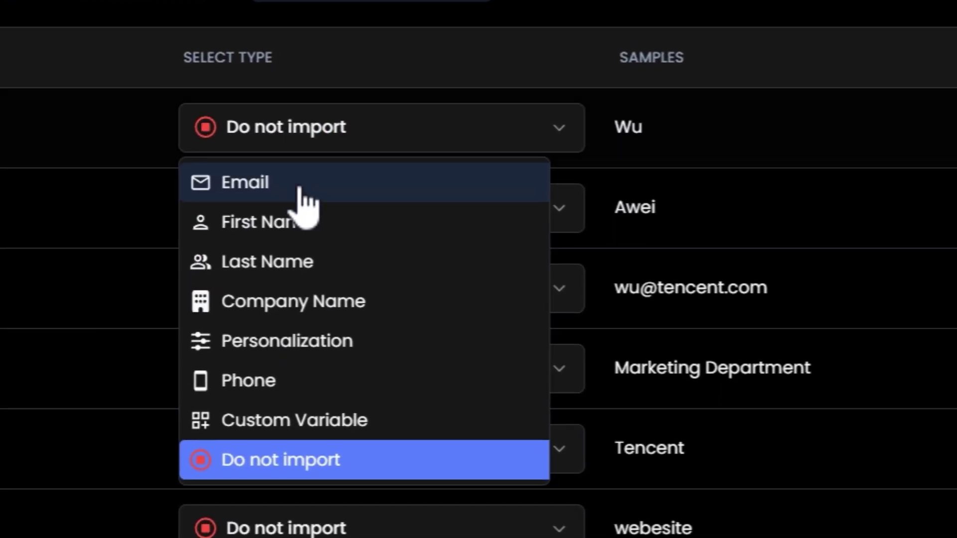
left_click(299, 190)
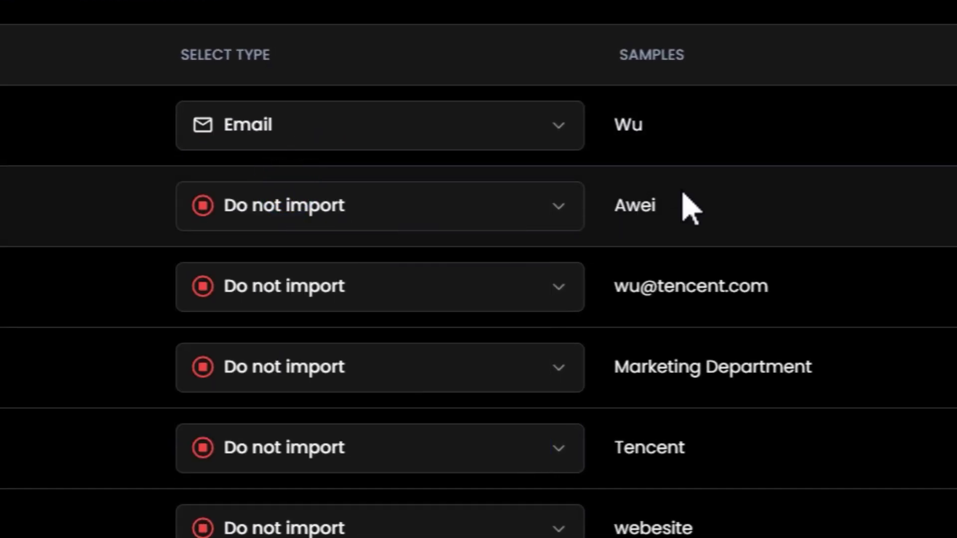
scroll(683, 202, "down", 8)
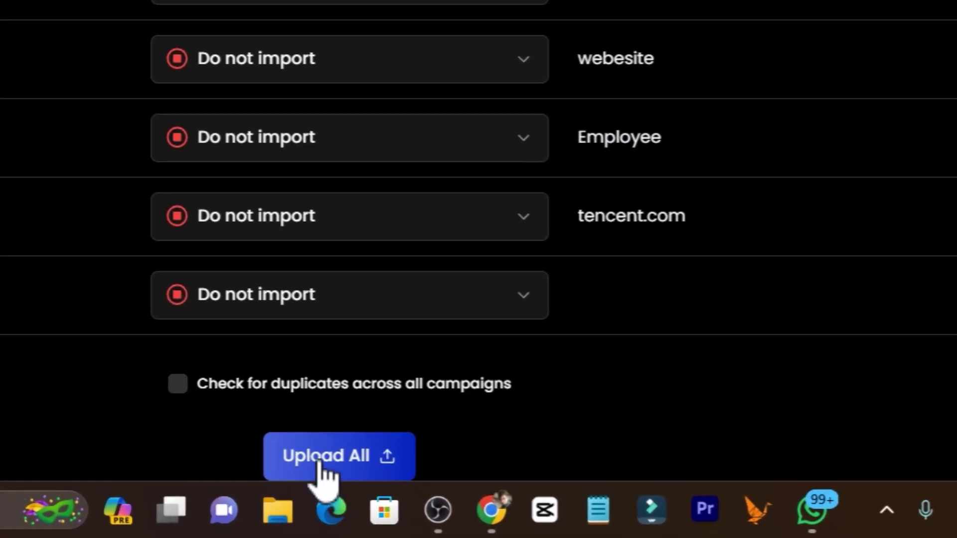
left_click(319, 466)
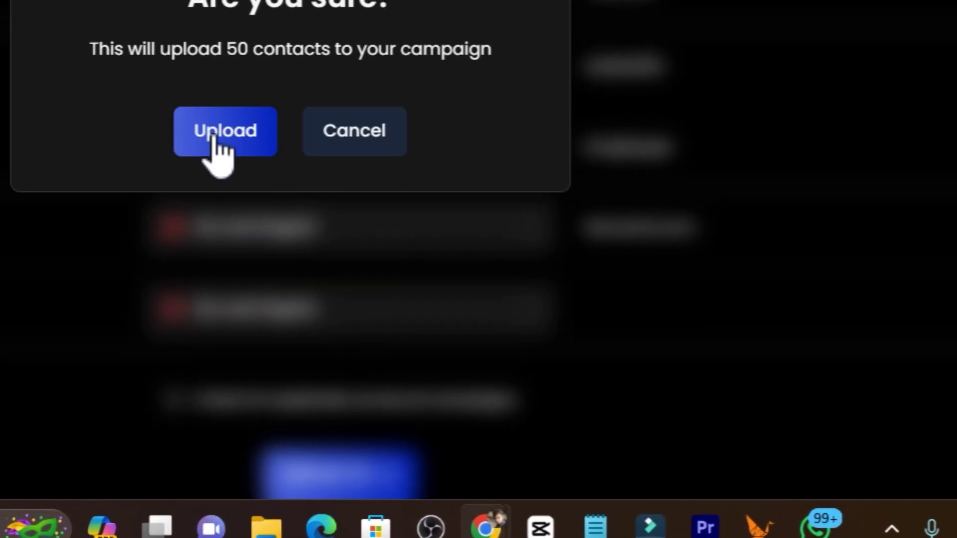
left_click(215, 145)
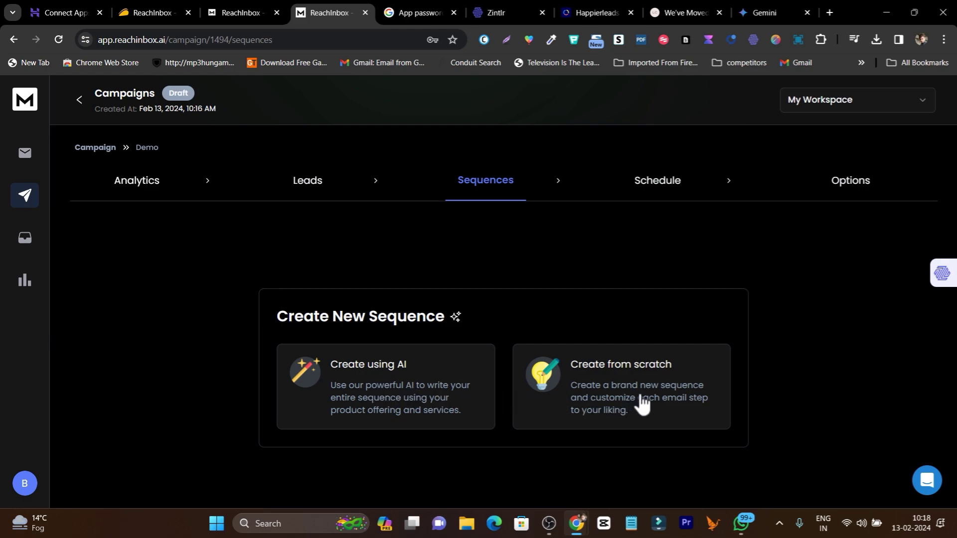
Start an AI-generated single email for the campaign's sequence with the purpose "I am introduce seo agency".
left_click(389, 391)
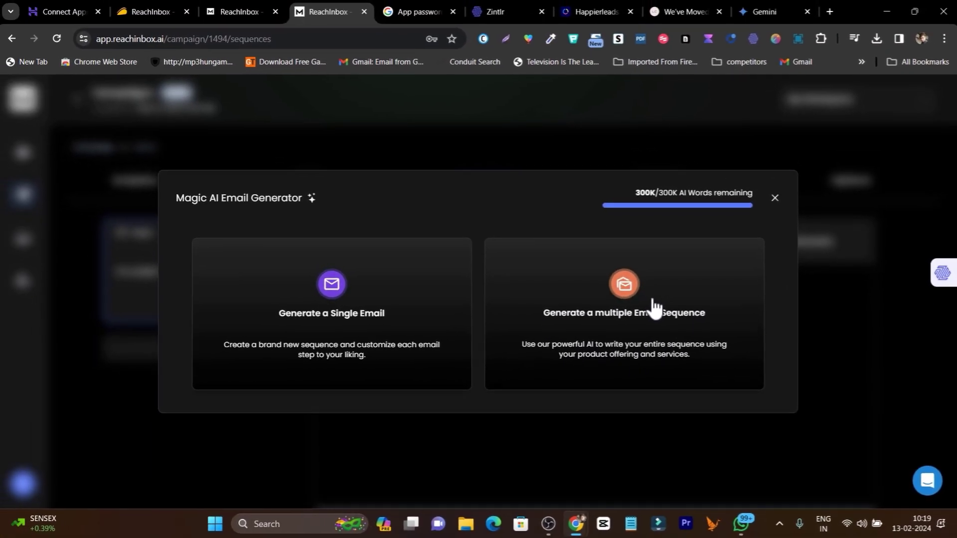
left_click(333, 305)
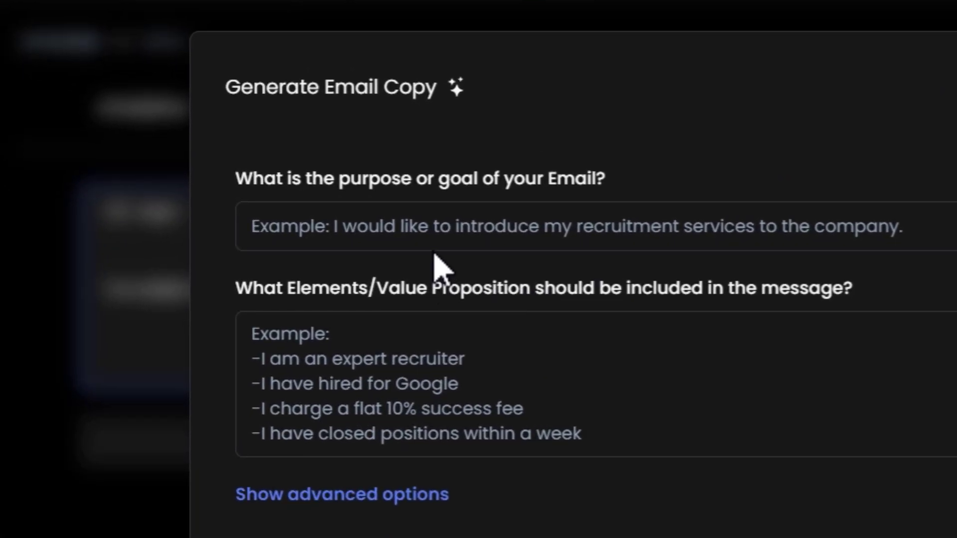
left_click(413, 230)
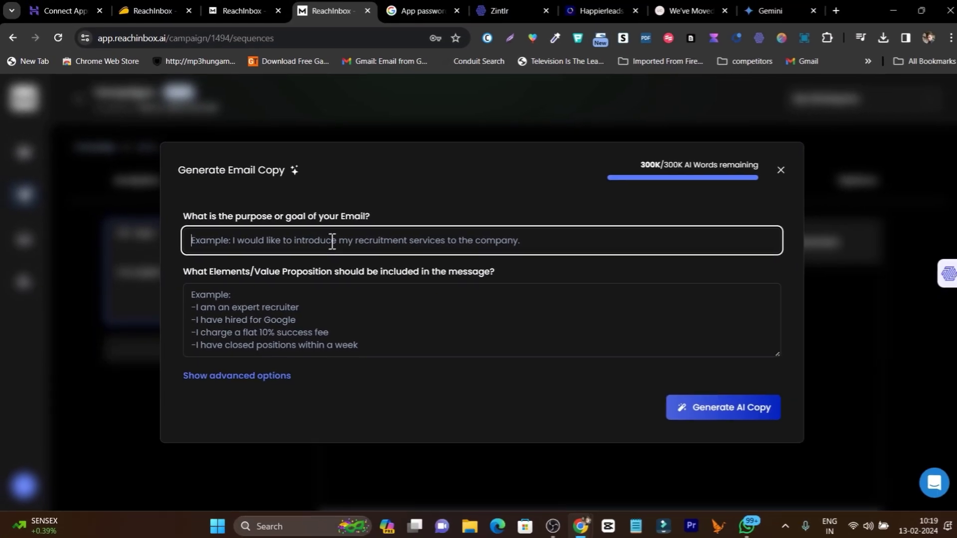
type("I am introduce seo agency")
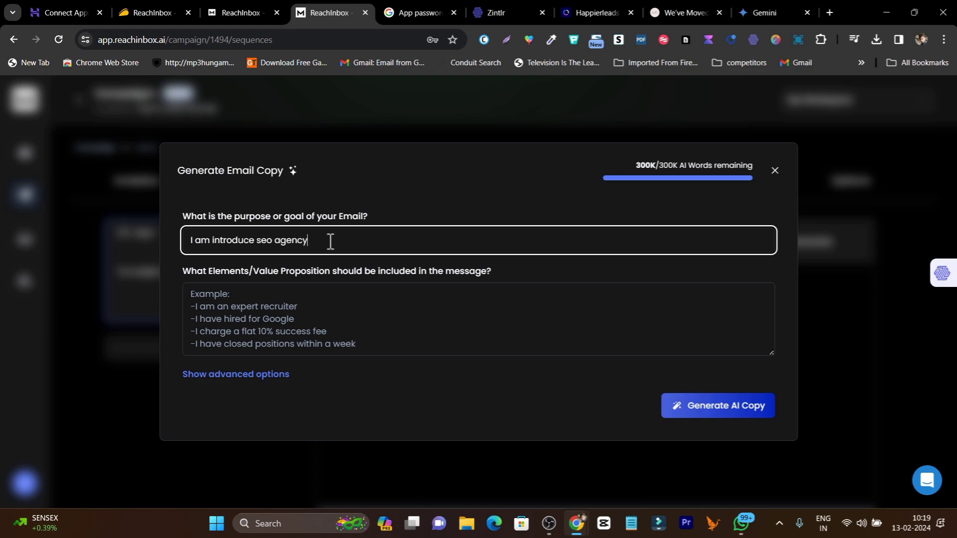
Enter the value proposition "rank better on search engine's with our custom SEO tasks", correcting the misspelled word.
left_click(261, 293)
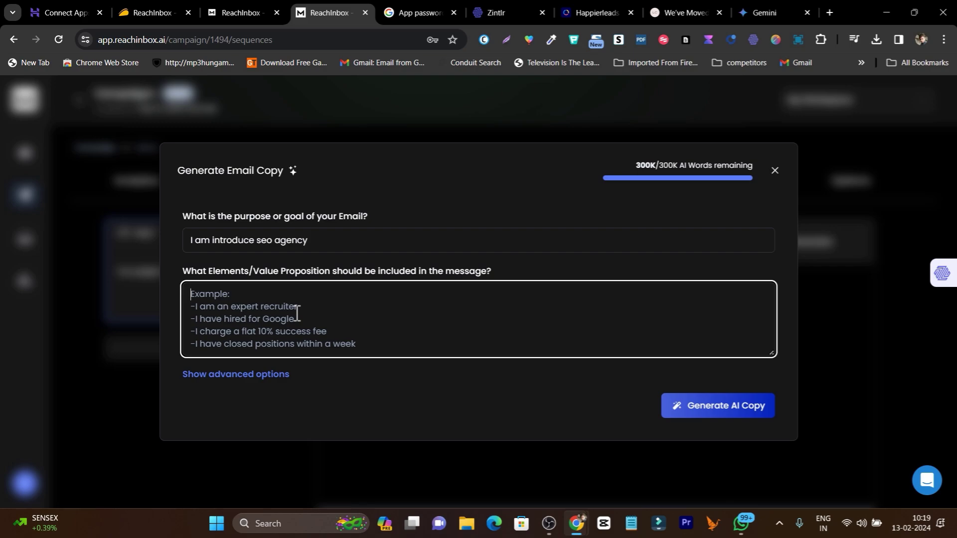
type("rank better on search emmgines")
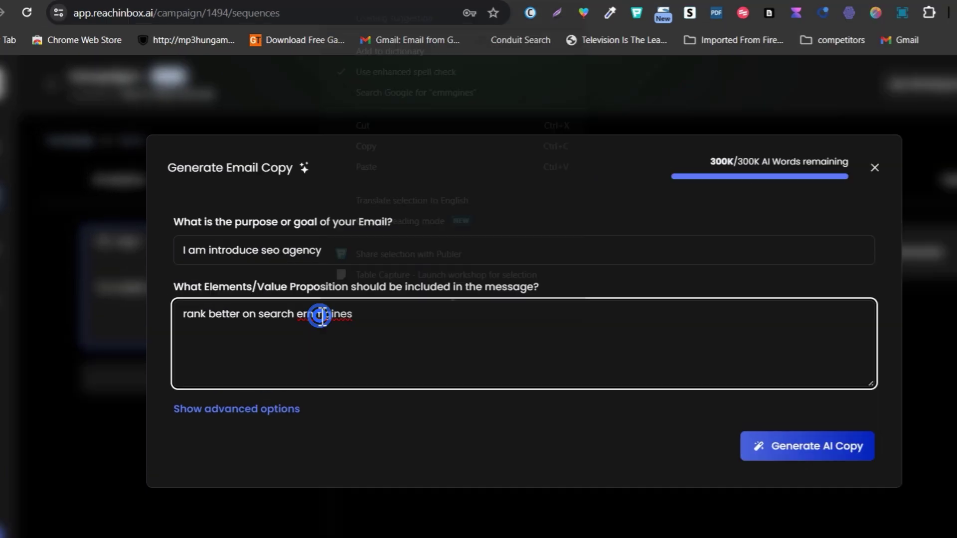
right_click(302, 294)
left_click(481, 18)
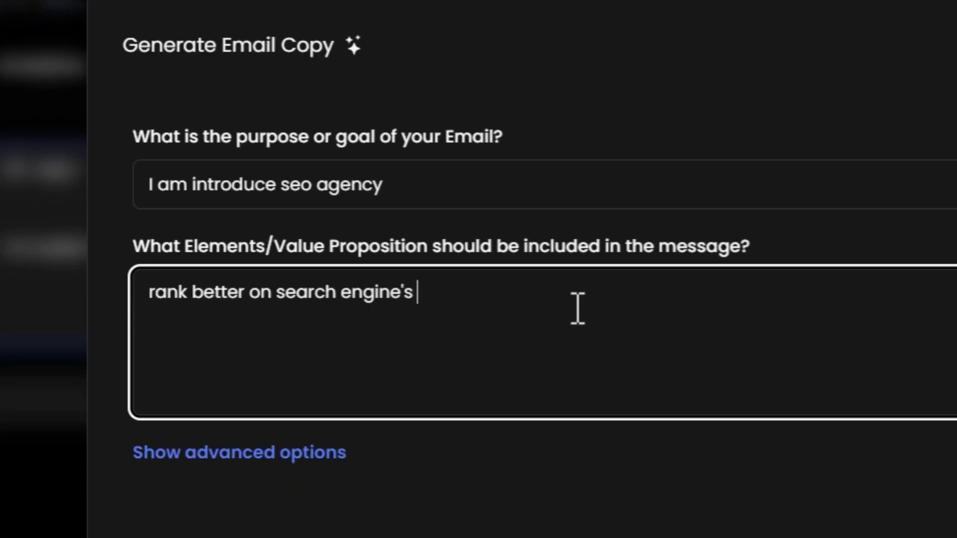
type("with our ")
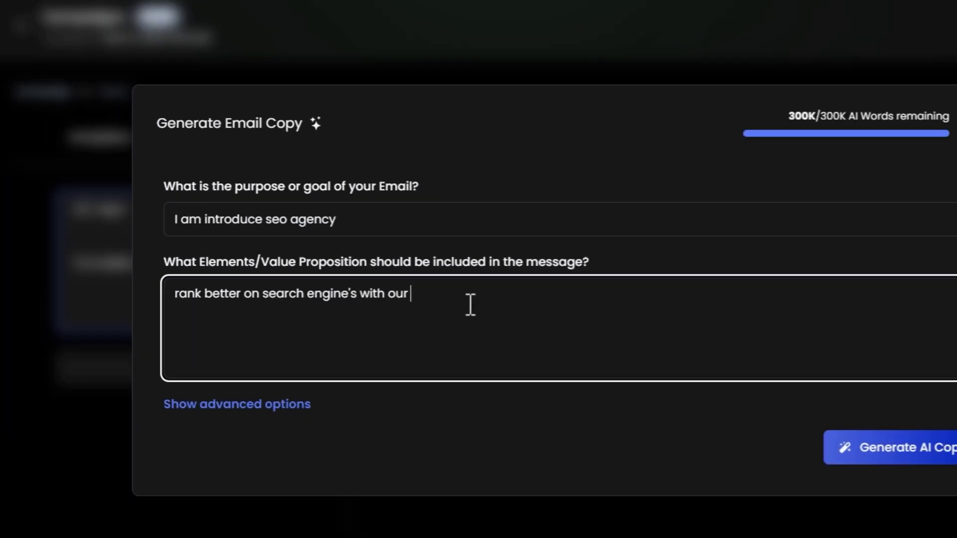
type("custom SEO tasks")
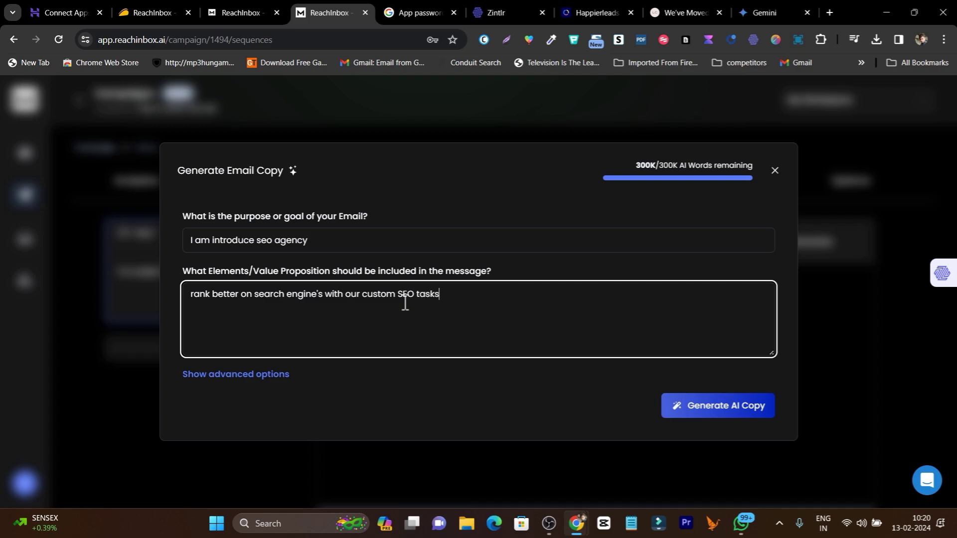
left_click(197, 299)
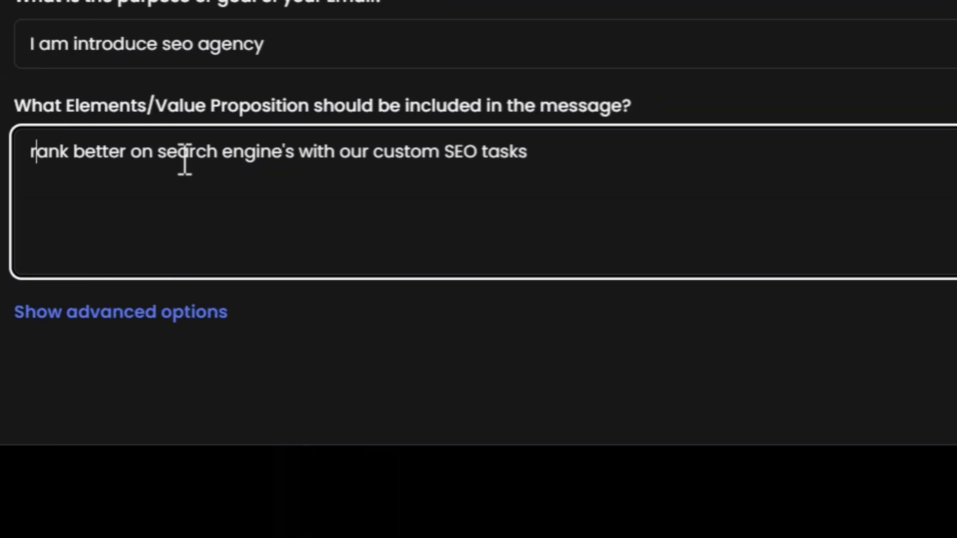
Generate the AI email copy, apply it to Step 1 of the sequence, and stay on the unsaved sequence.
left_click(724, 402)
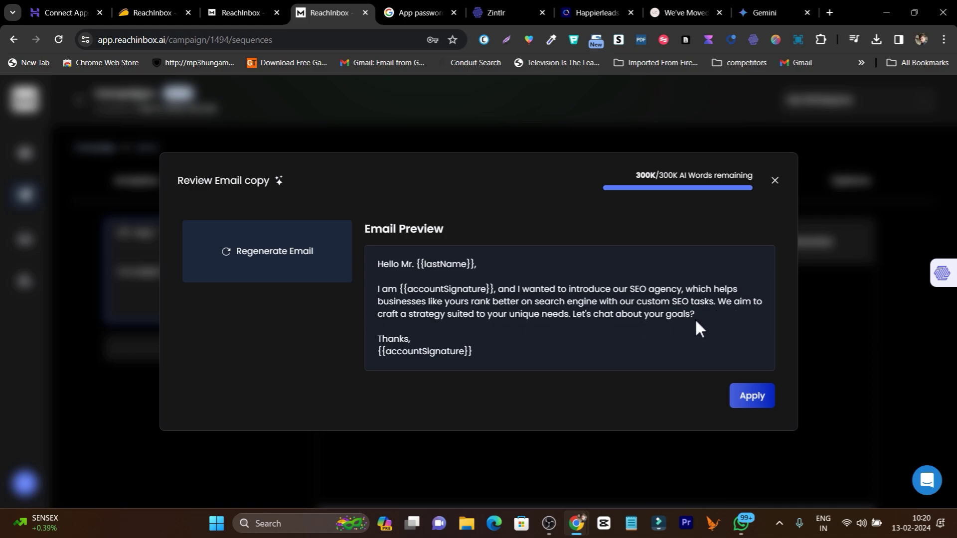
left_click_drag(695, 314, 375, 292)
left_click(376, 291)
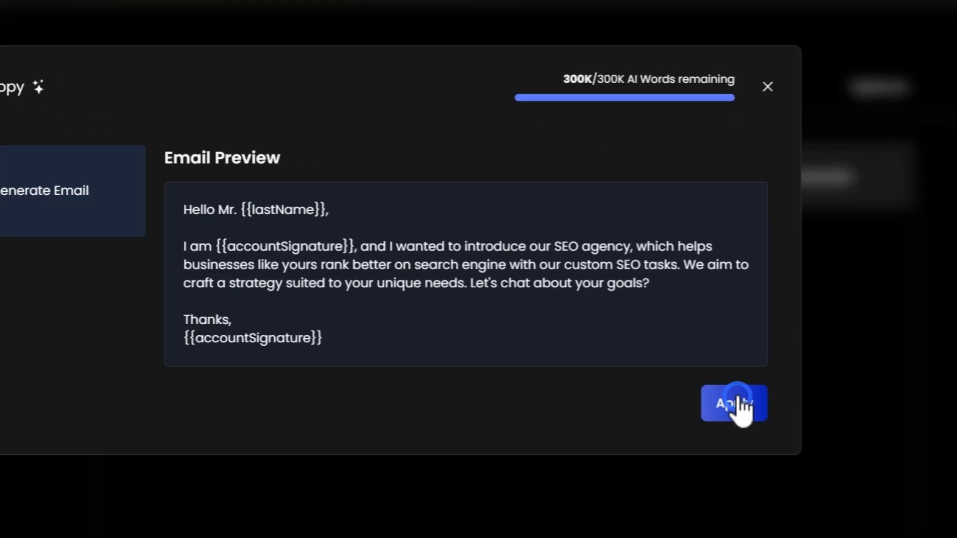
left_click(752, 396)
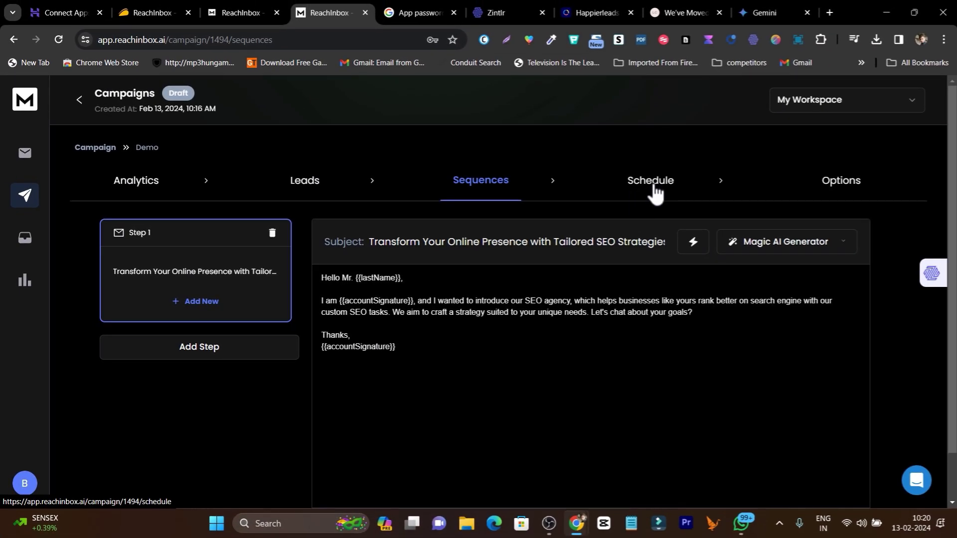
left_click(748, 147)
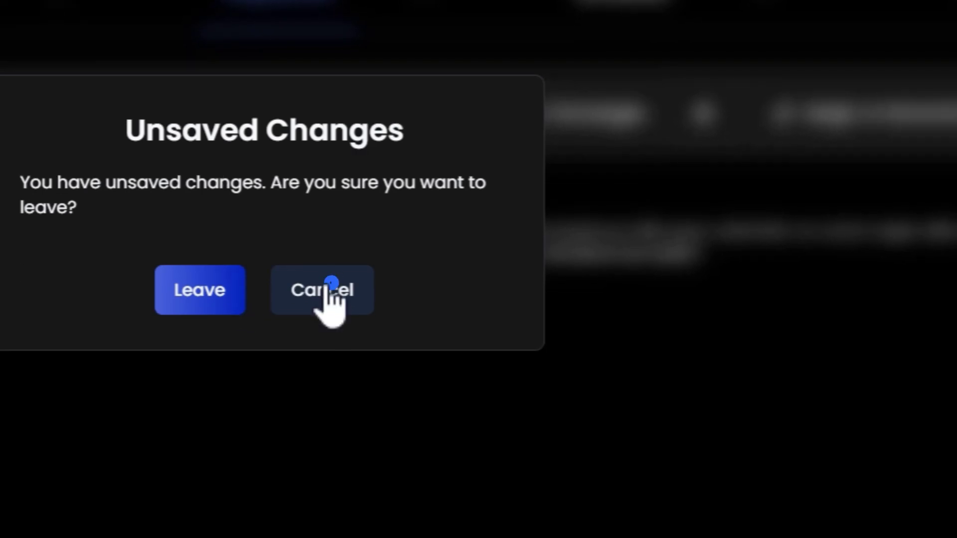
Save the AI-generated SEO email in Step 1 of the Demo campaign's sequence.
left_click(359, 410)
scroll(475, 387, "down", 2)
left_click(456, 388)
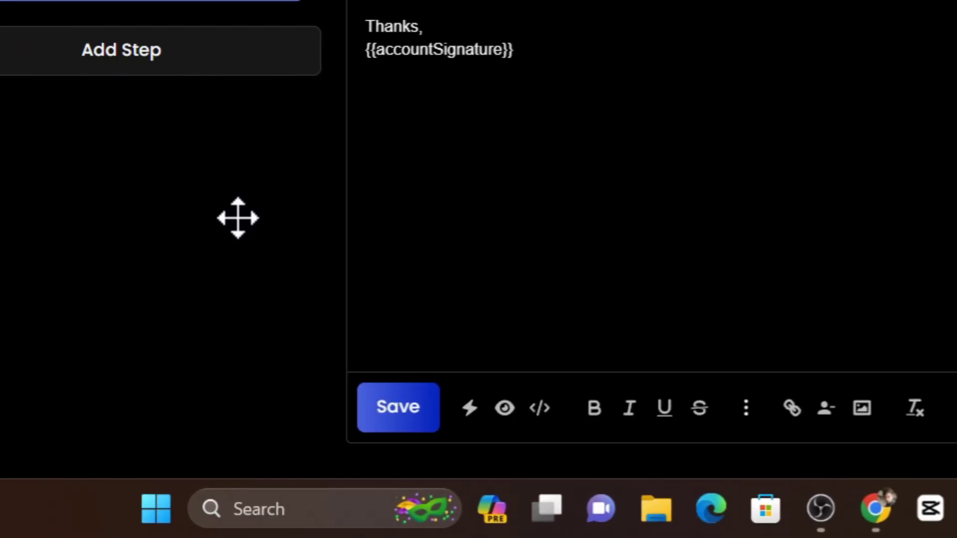
left_click(399, 414)
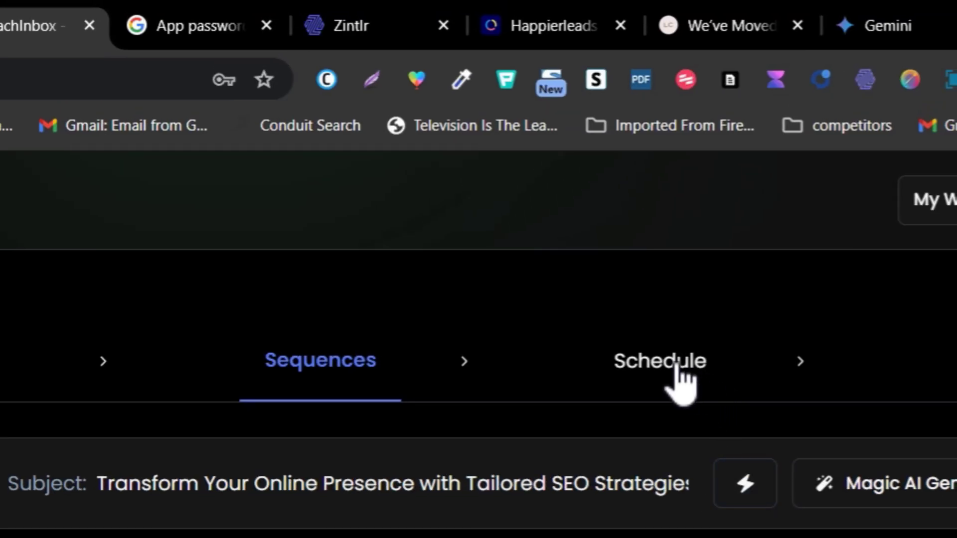
Save the Demo campaign's sending schedule with its default name, timings, time zone and weekdays.
left_click(678, 369)
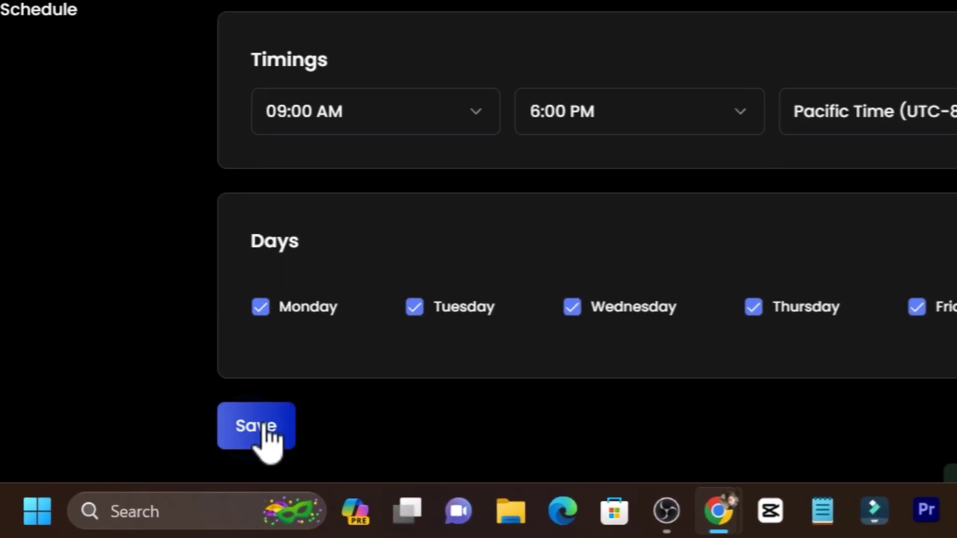
left_click(330, 481)
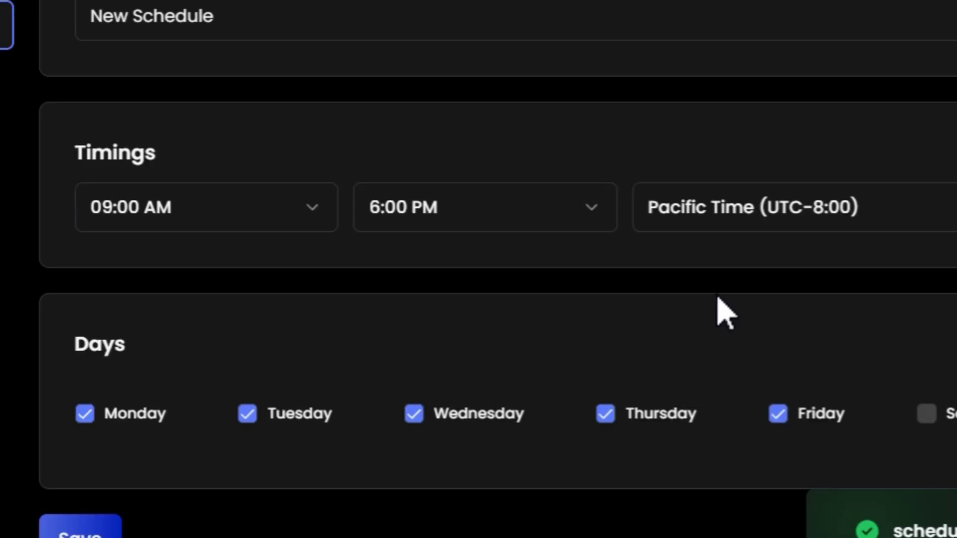
scroll(688, 414, "up", 3)
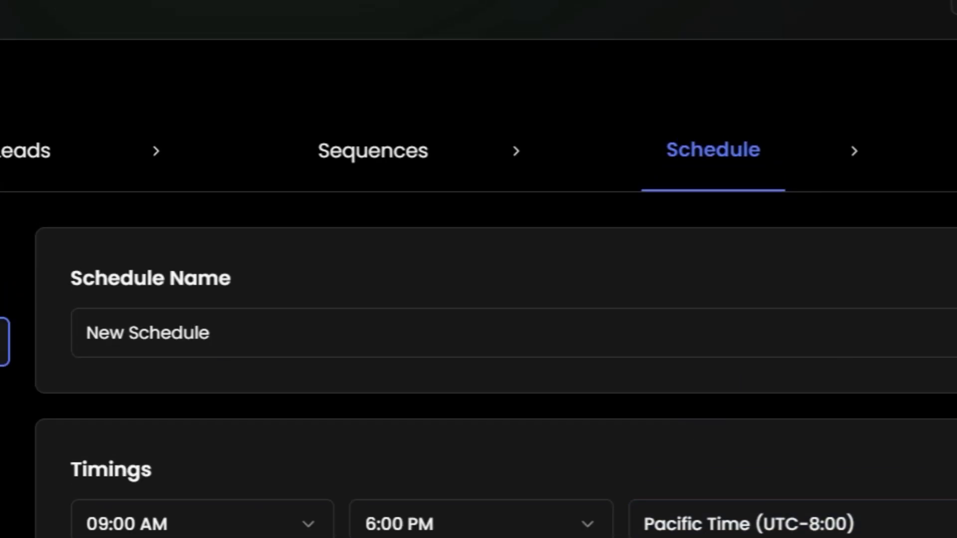
Review the Demo campaign's options for sending accounts, stopping on reply, open and link tracking, and the daily limit.
left_click(771, 155)
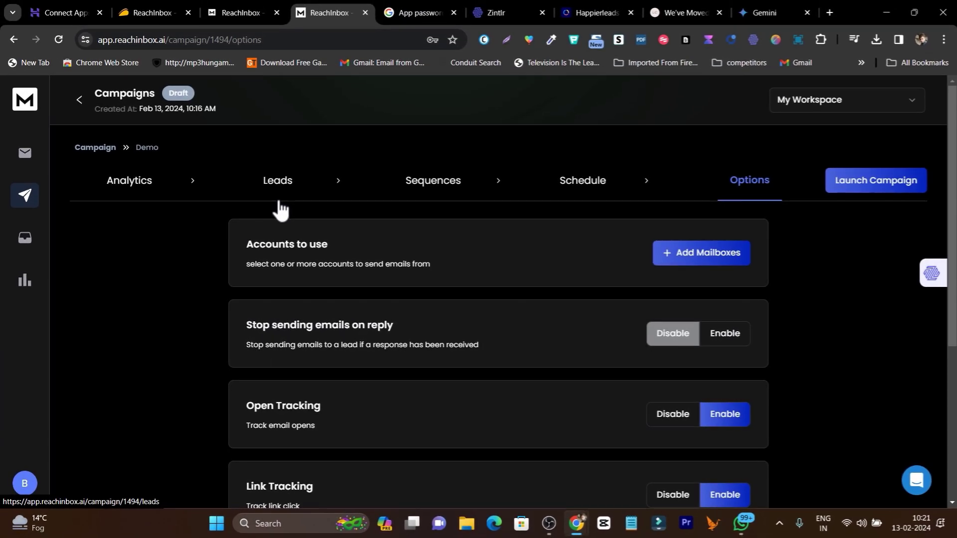
scroll(599, 319, "down", 2)
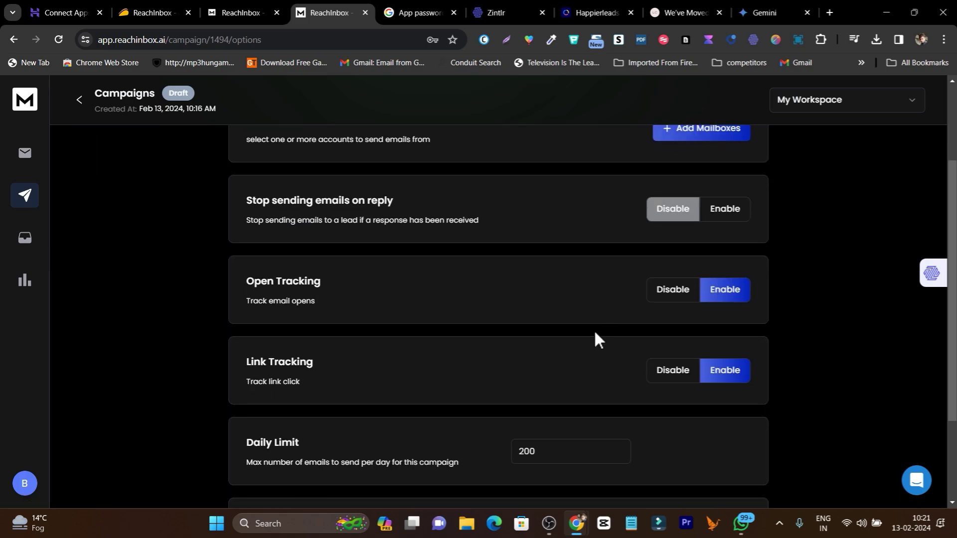
scroll(135, 319, "up", 2)
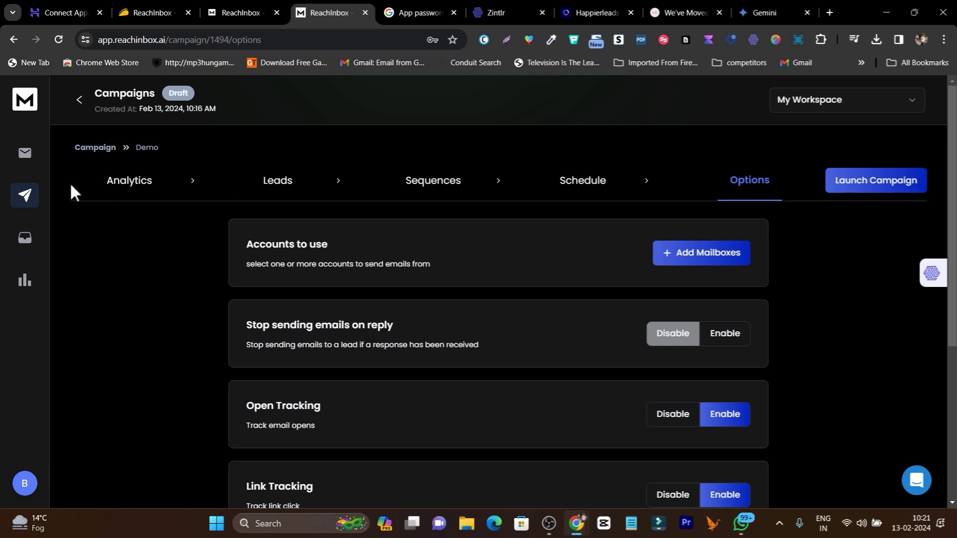
Check the domain authentication and health overview of the connected email account, and close its details.
left_click(26, 160)
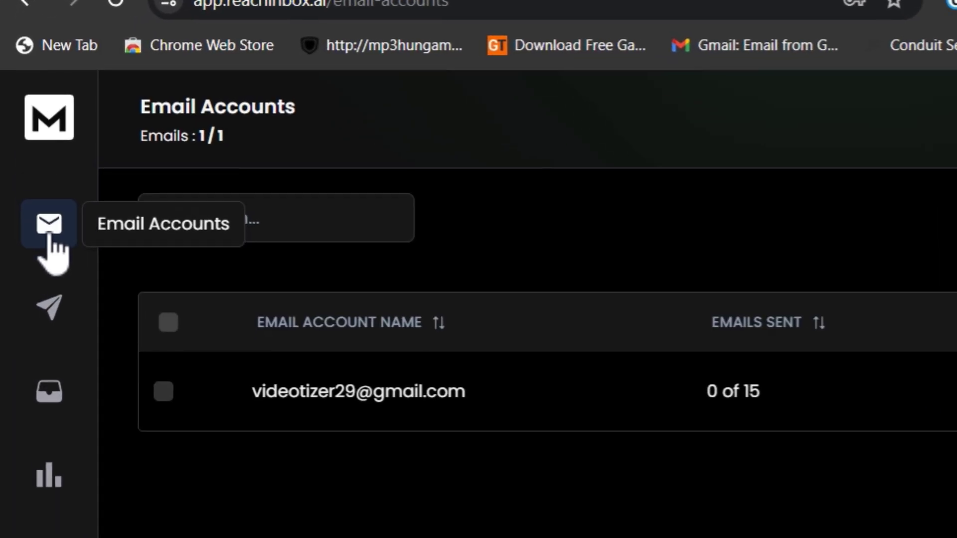
left_click(409, 408)
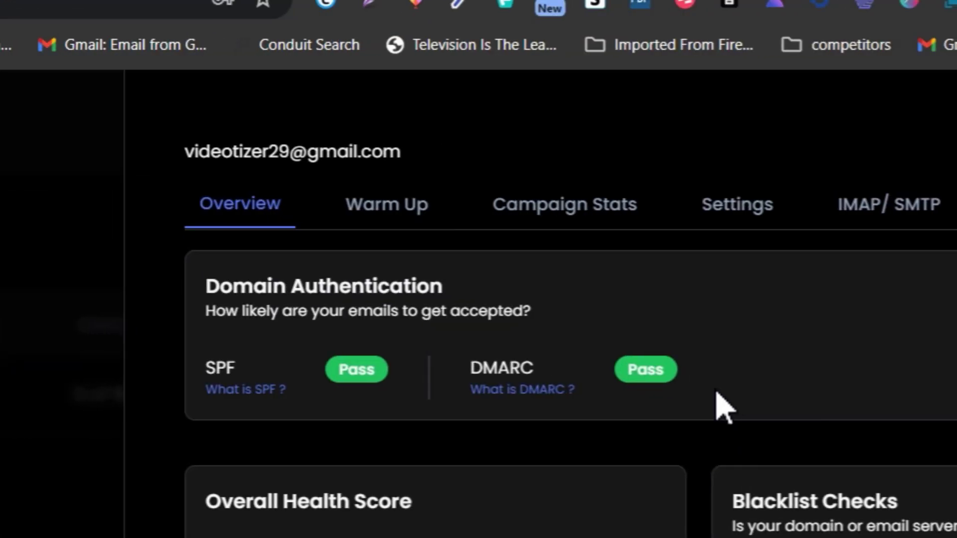
left_click(930, 116)
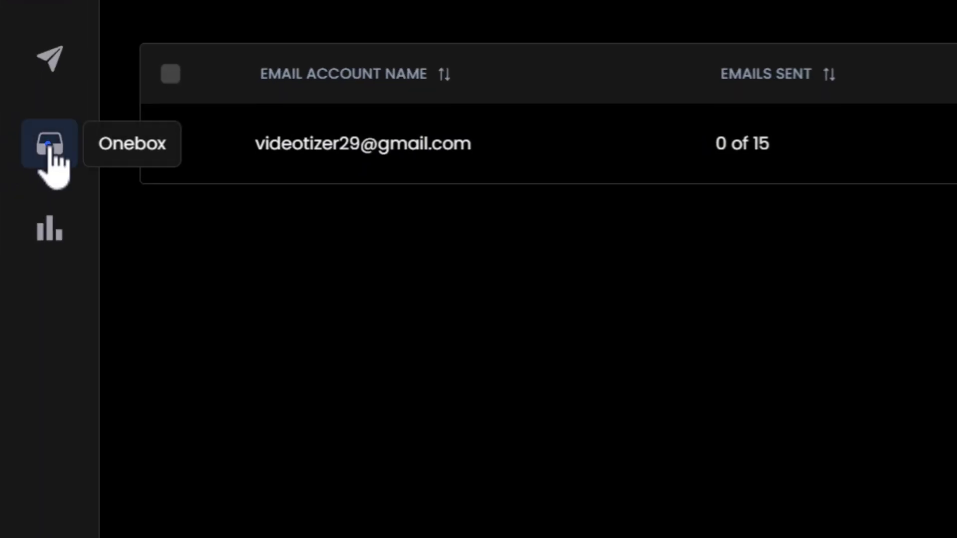
Look over the Onebox status filters and the Analytics page, and return to the email accounts list.
left_click(49, 161)
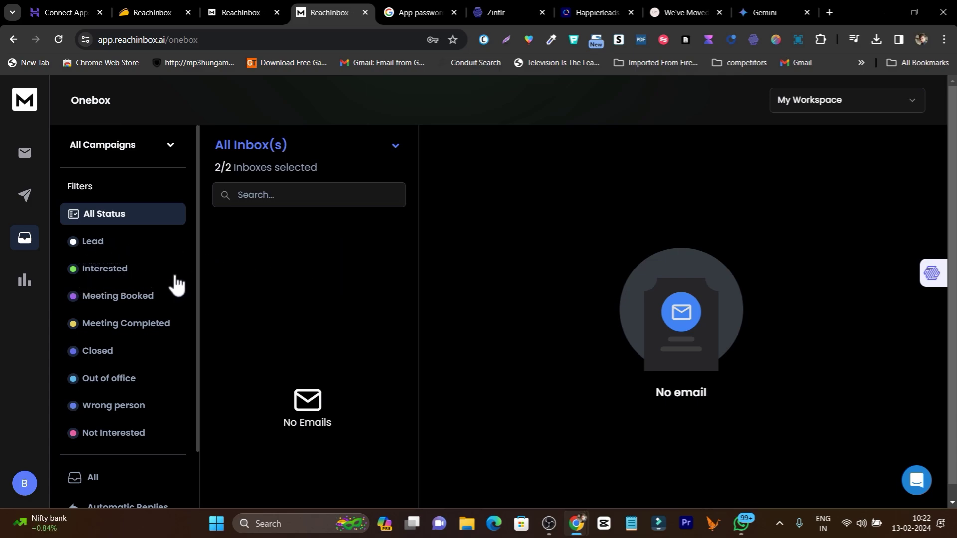
scroll(175, 284, "down", 2)
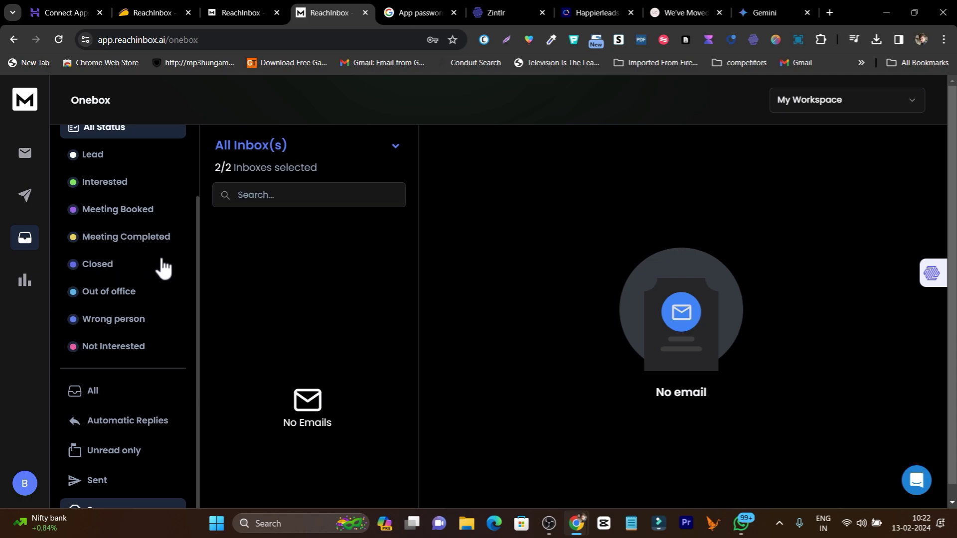
scroll(190, 273, "up", 2)
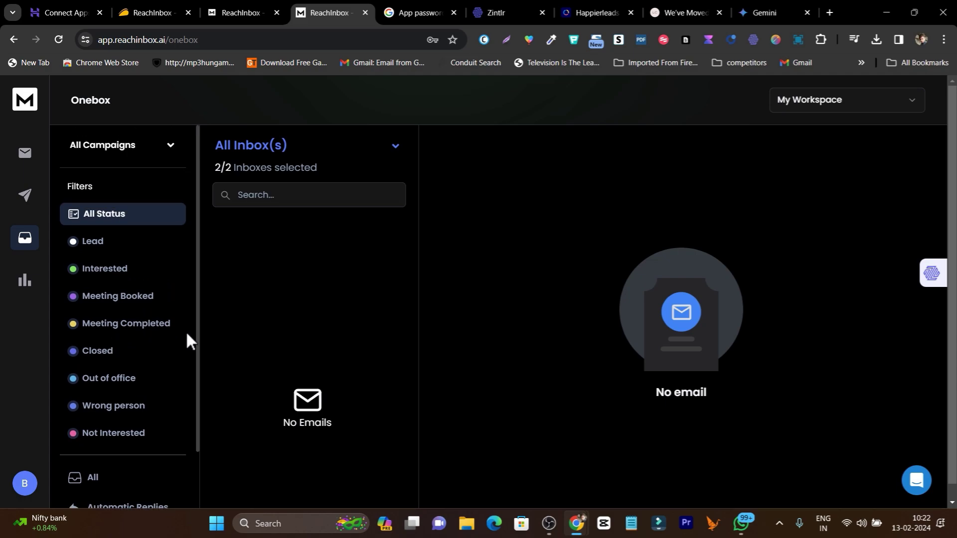
left_click(25, 285)
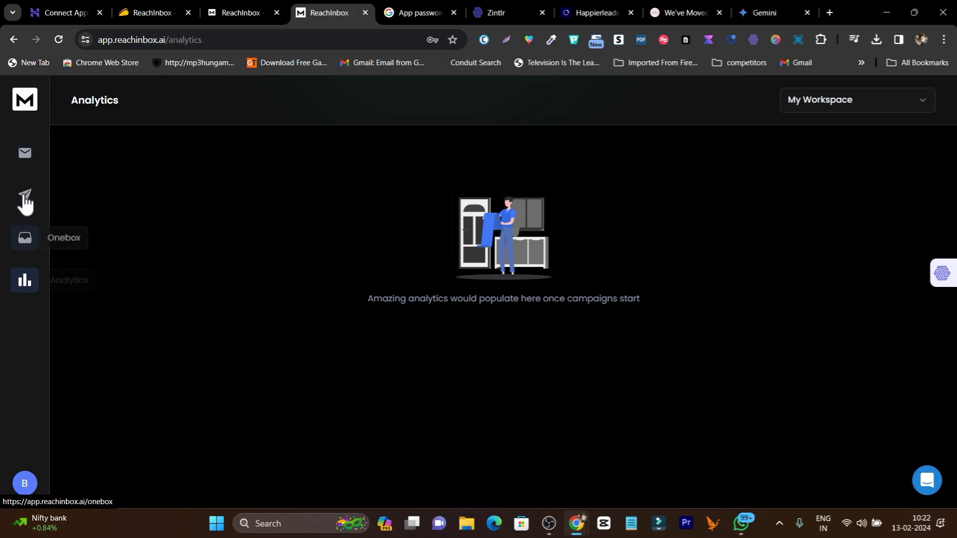
left_click(25, 159)
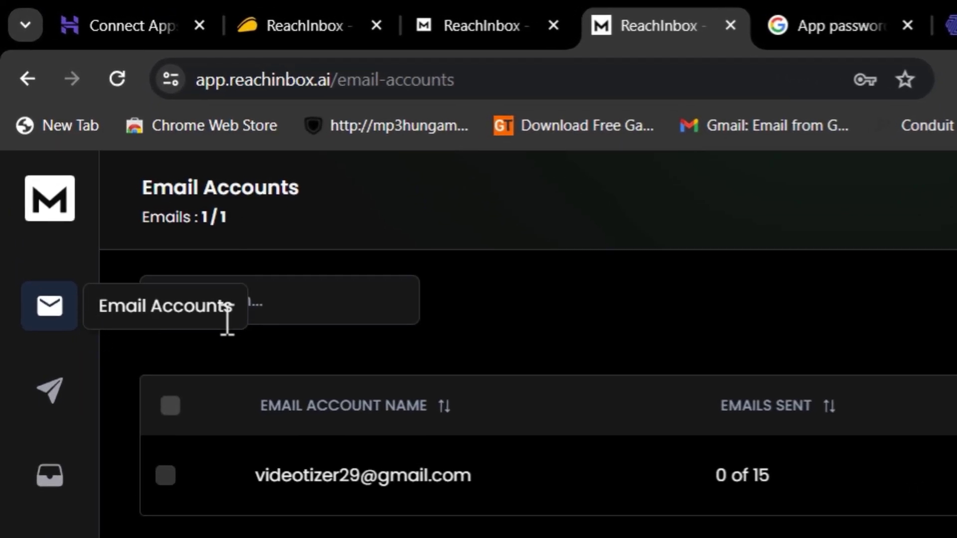
Compare the AppSumo lifetime deal for ReachInbox with the yearly plans on ReachInbox's own pricing page.
left_click(339, 28)
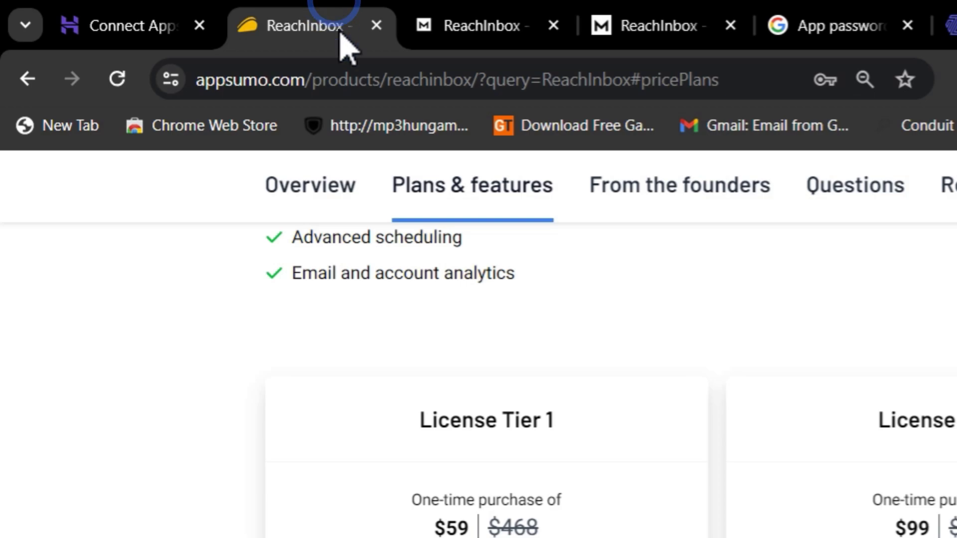
scroll(610, 269, "up", 15)
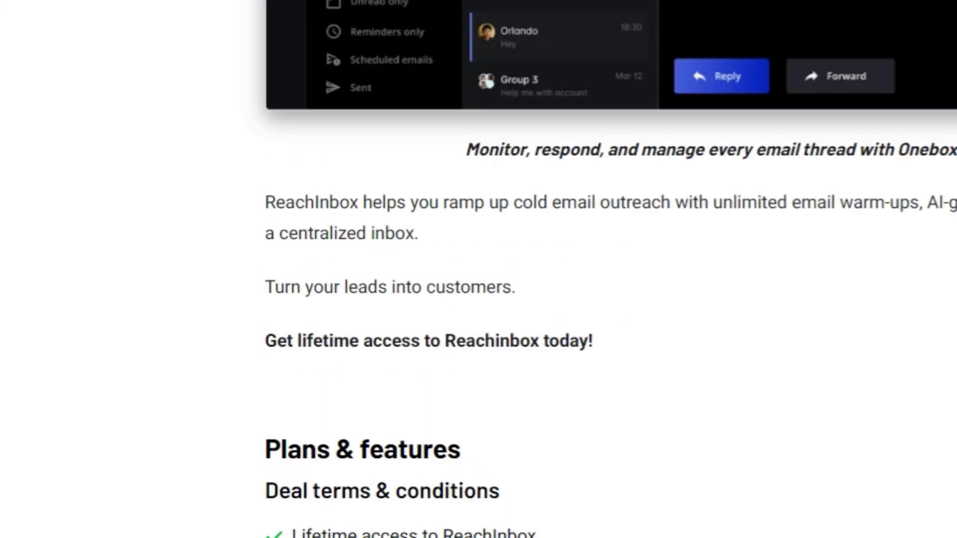
scroll(597, 289, "up", 10)
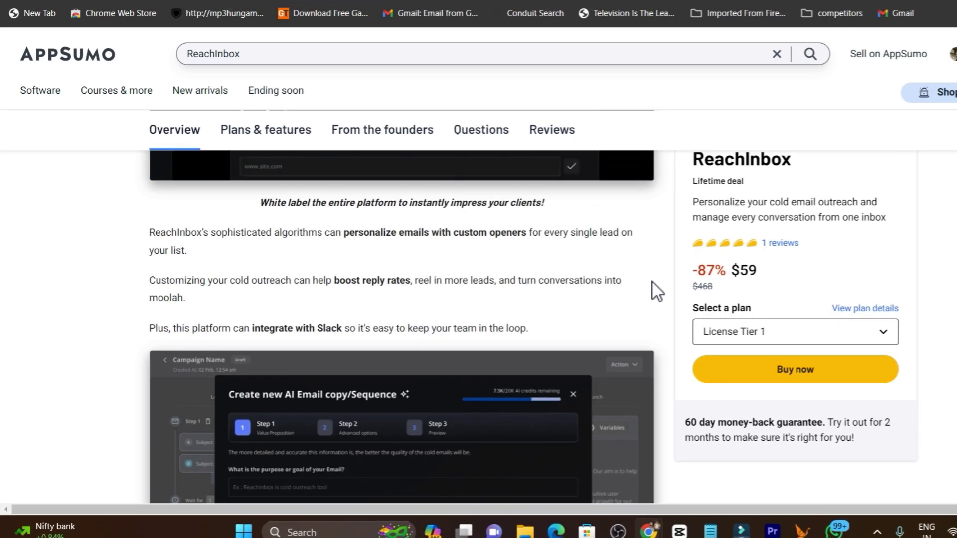
scroll(579, 301, "up", 10)
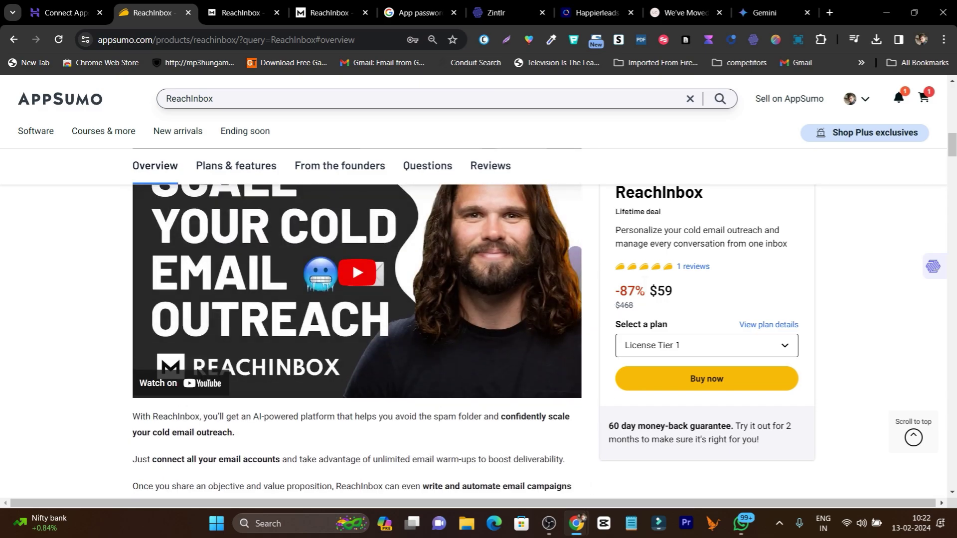
left_click(270, 10)
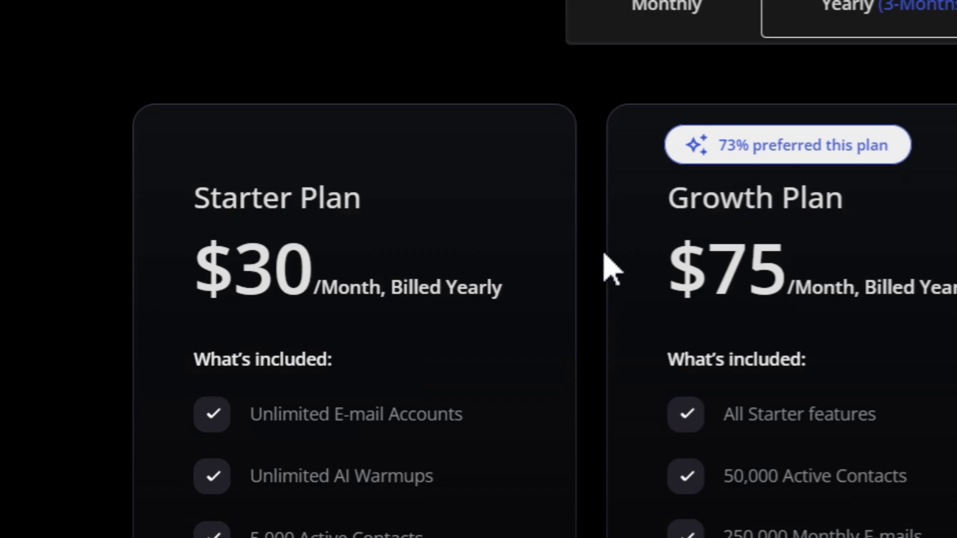
left_click(247, 408)
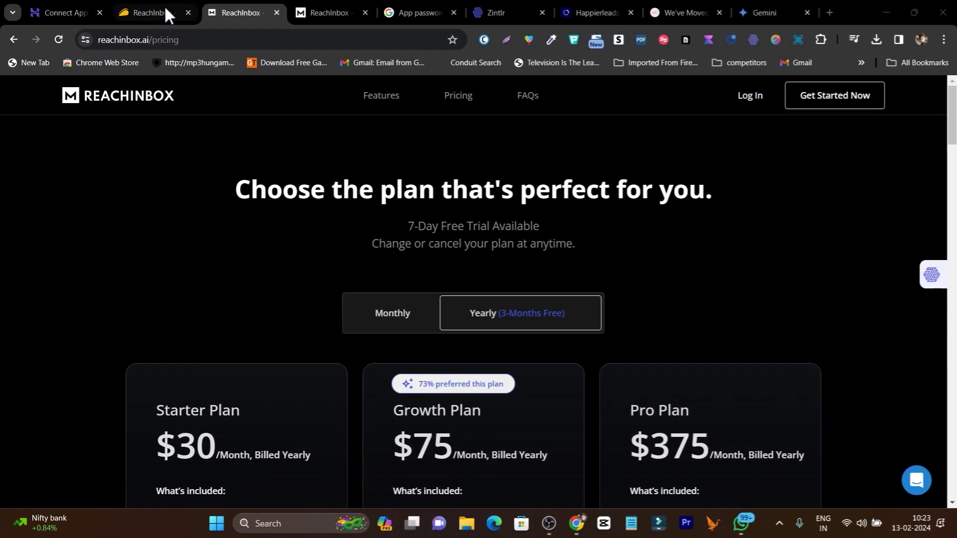
left_click(165, 9)
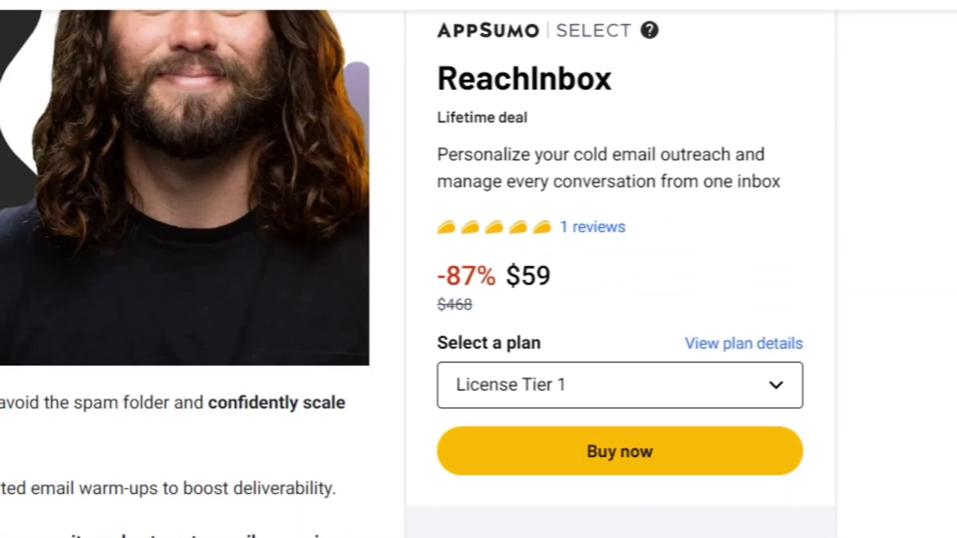
left_click_drag(405, 373, 664, 351)
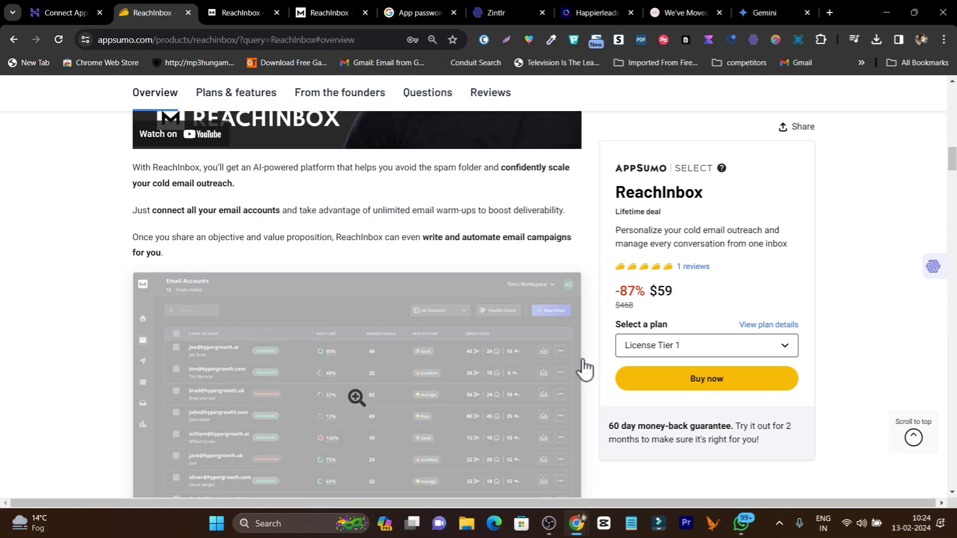
Examine the AppSumo listing's feature overview, deal terms, license tiers and founder post, ending back at the purchase summary.
scroll(384, 238, "down", 5)
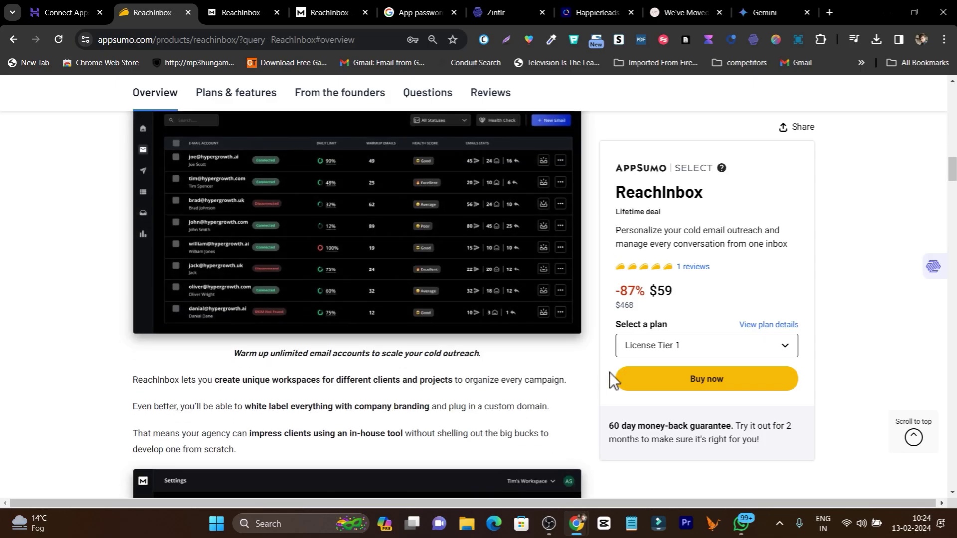
scroll(590, 383, "down", 9)
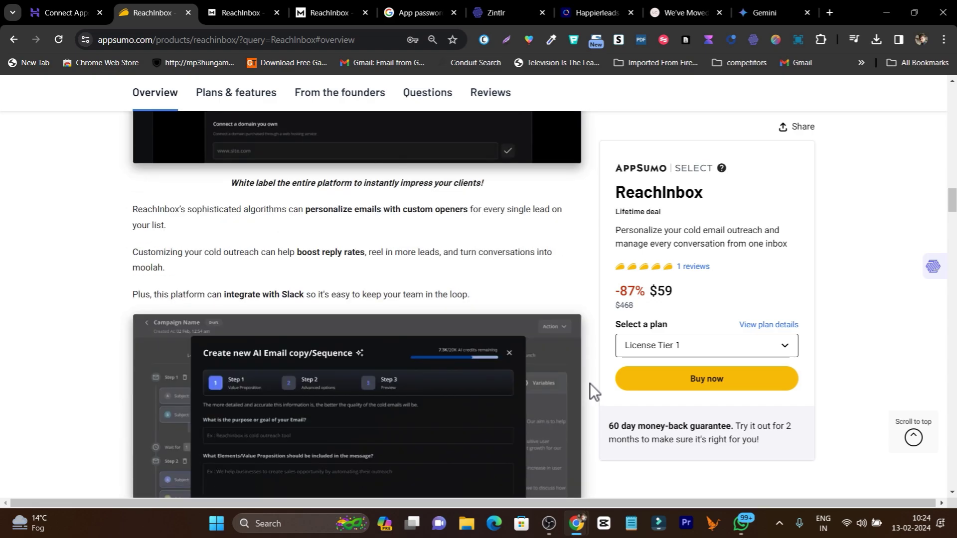
scroll(589, 383, "down", 12)
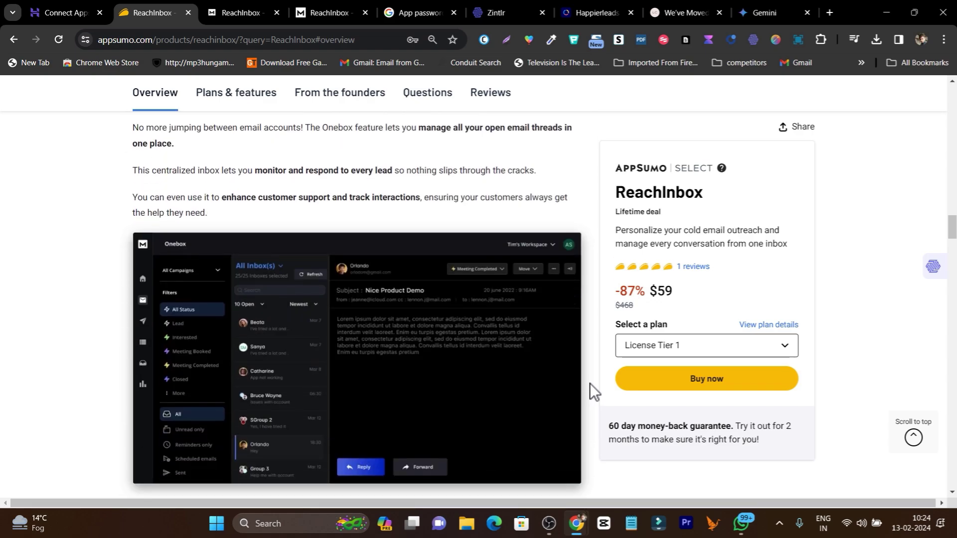
scroll(590, 384, "down", 7)
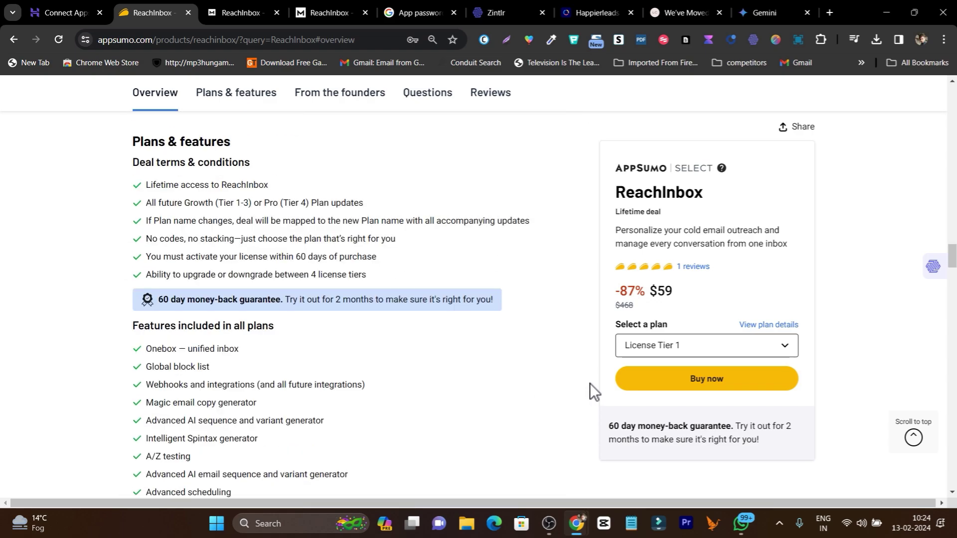
scroll(590, 383, "down", 13)
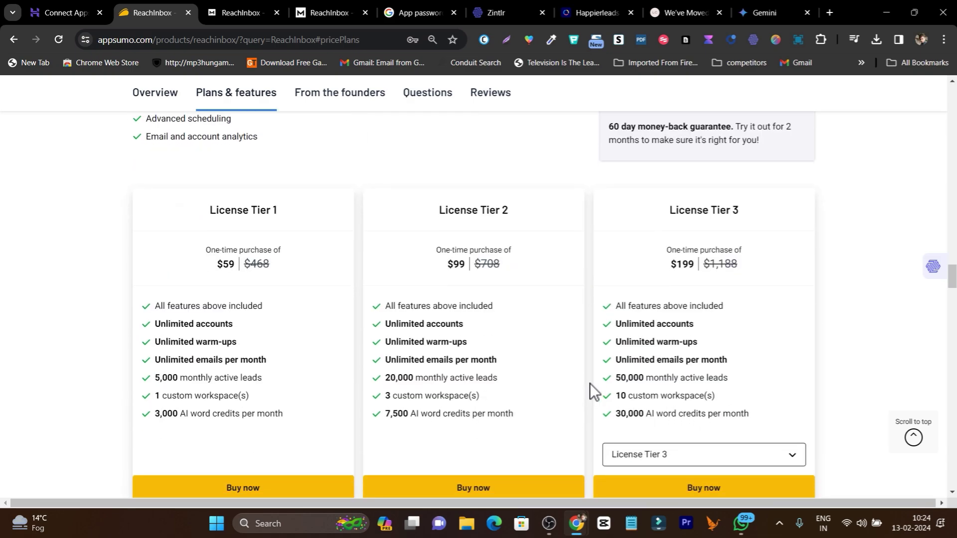
scroll(589, 384, "down", 3)
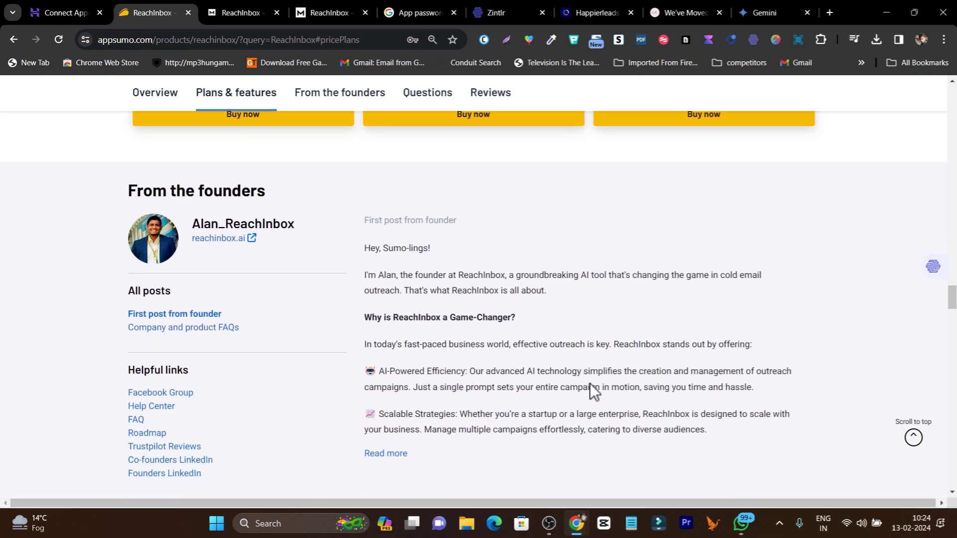
scroll(589, 383, "down", 1)
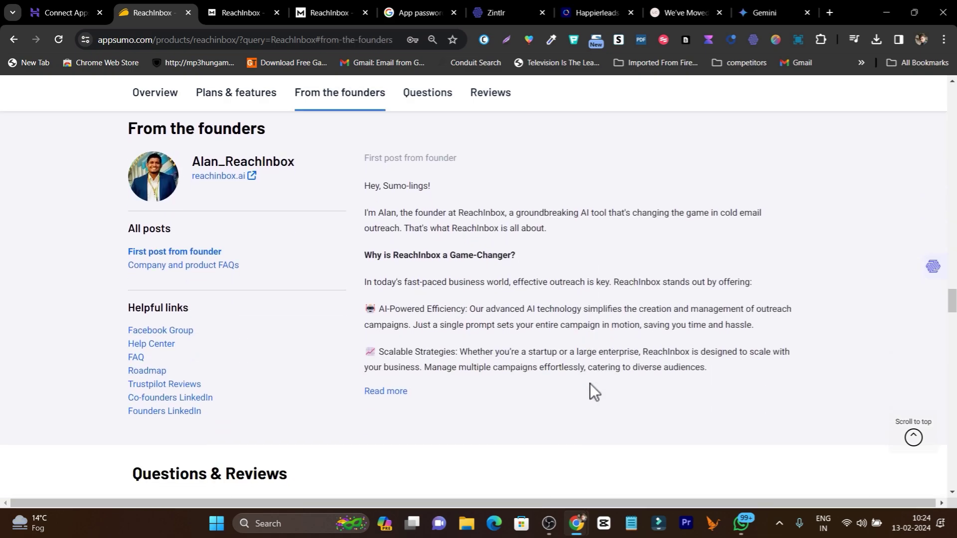
scroll(663, 374, "up", 15)
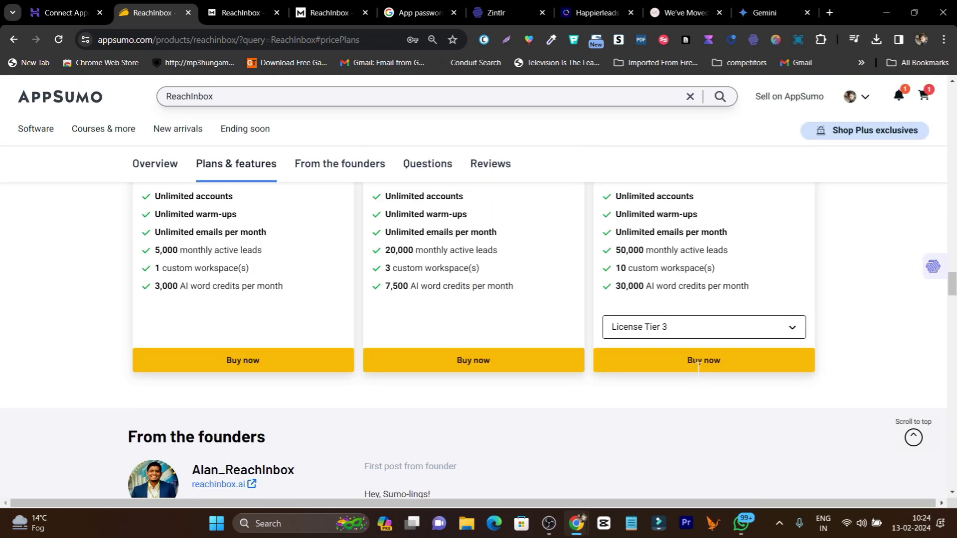
scroll(662, 373, "up", 10)
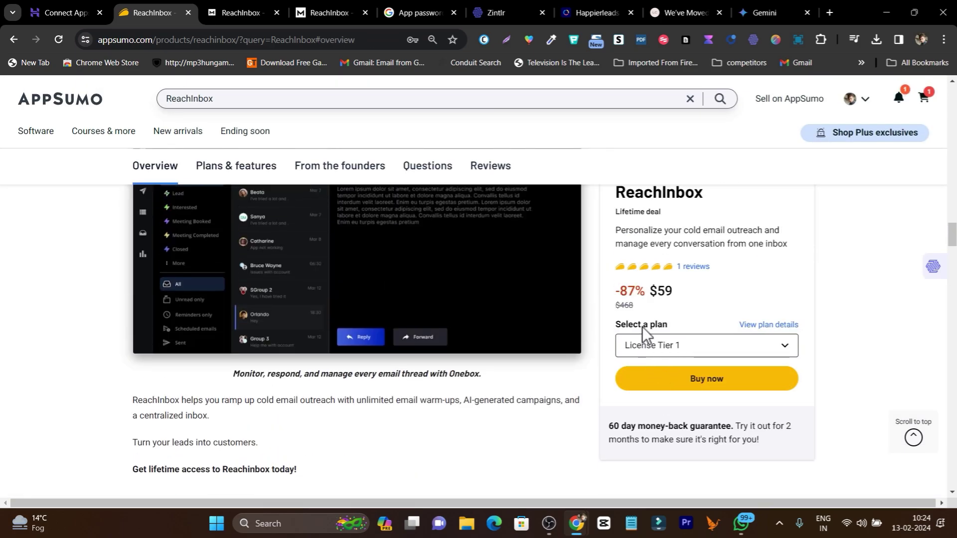
scroll(740, 299, "up", 10)
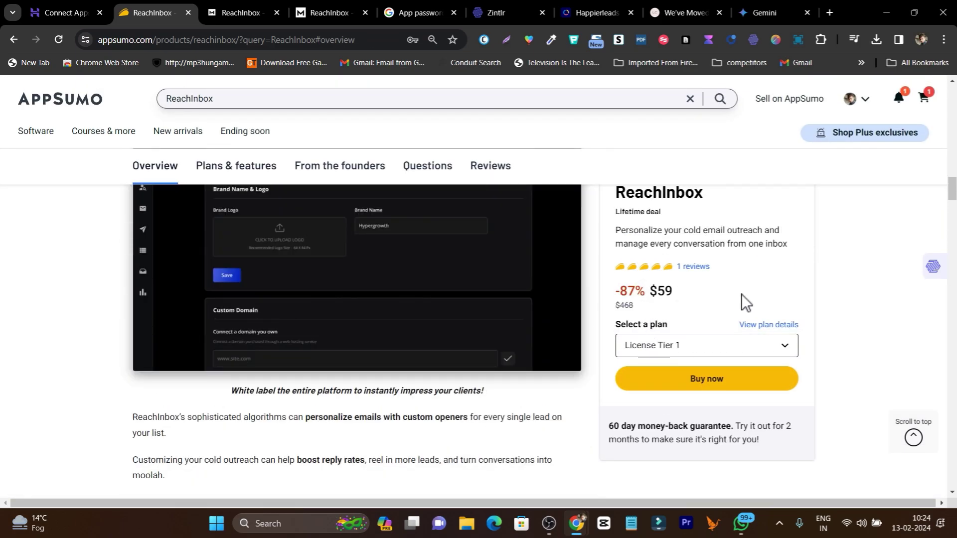
scroll(741, 294, "up", 10)
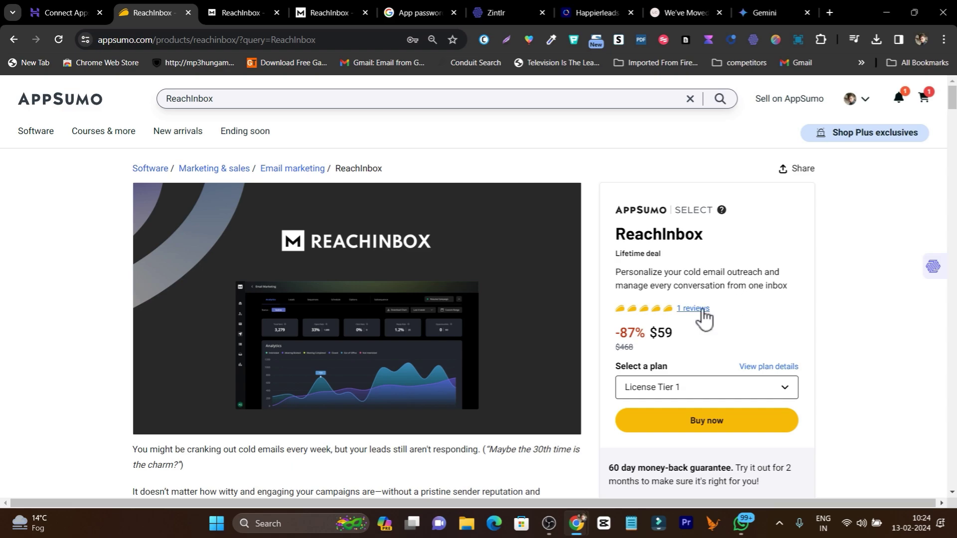
mouse_move(420, 361)
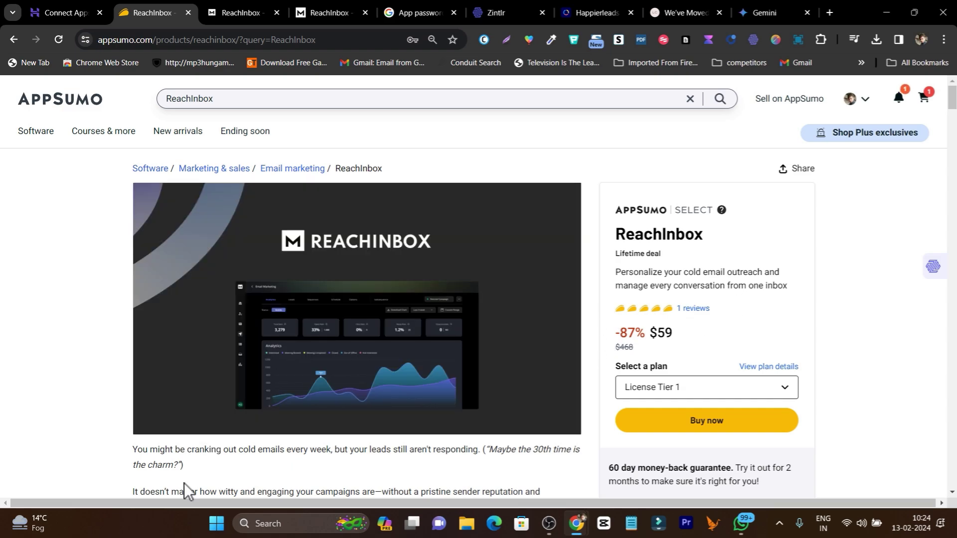